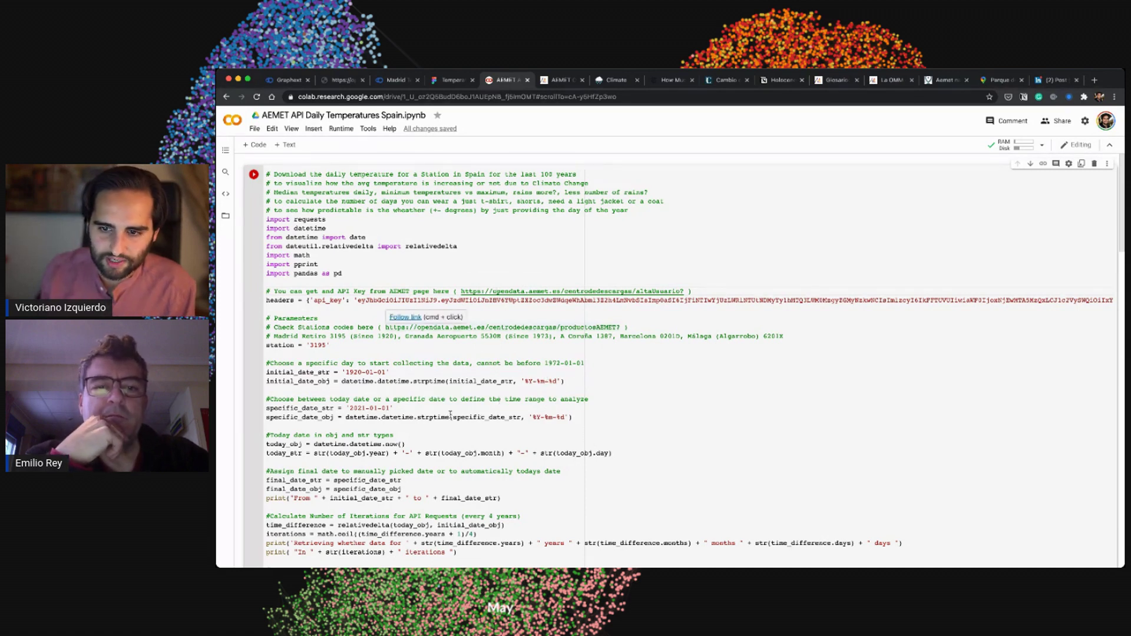
- Review the AEMET daily temperatures notebook, from the station and date parameters through the API requests to the printed output
{"action": "scroll", "coordinate": [344, 463], "scroll_direction": "down", "scroll_amount": 2}
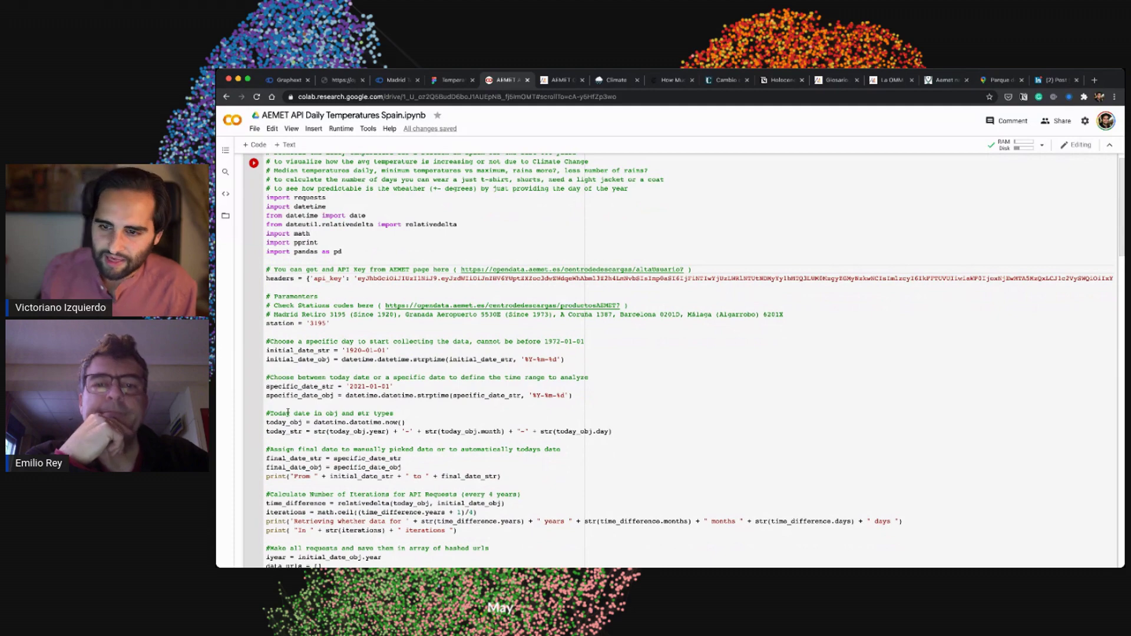
{"action": "scroll", "coordinate": [341, 439], "scroll_direction": "down", "scroll_amount": 5}
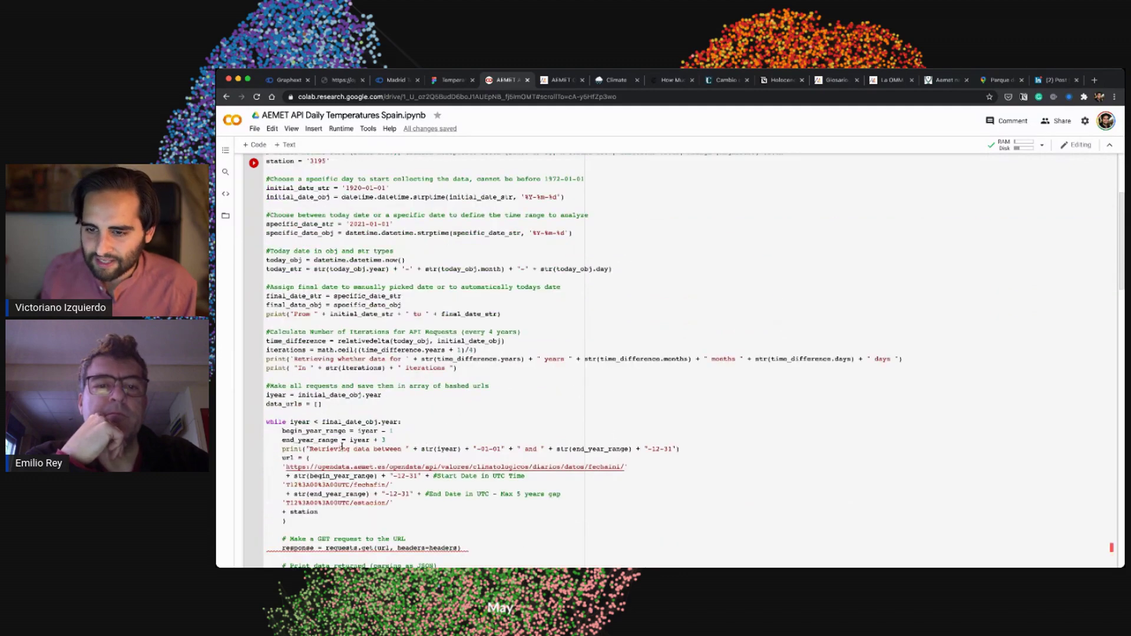
{"action": "scroll", "coordinate": [342, 446], "scroll_direction": "up", "scroll_amount": 3}
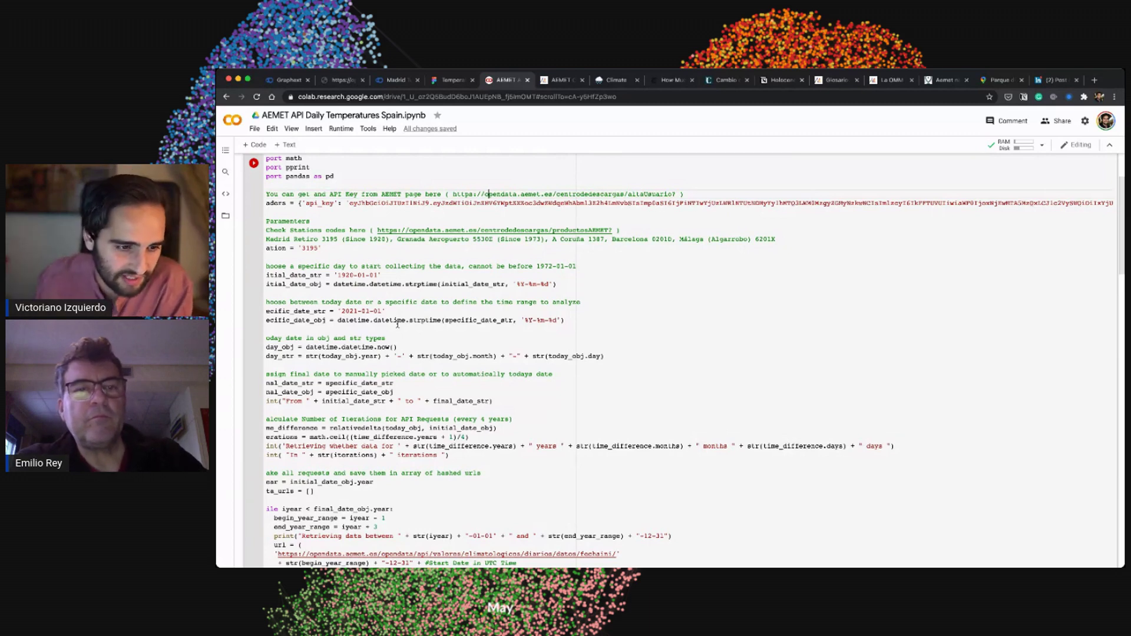
{"action": "scroll", "coordinate": [398, 323], "scroll_direction": "down", "scroll_amount": 3}
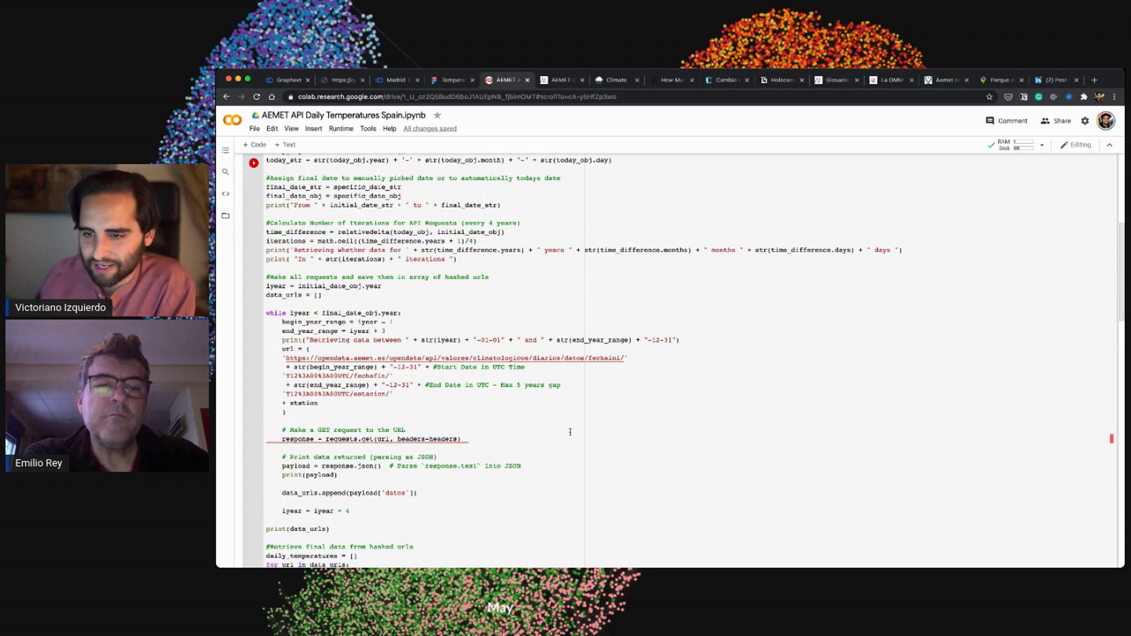
{"action": "scroll", "coordinate": [571, 432], "scroll_direction": "down", "scroll_amount": 4}
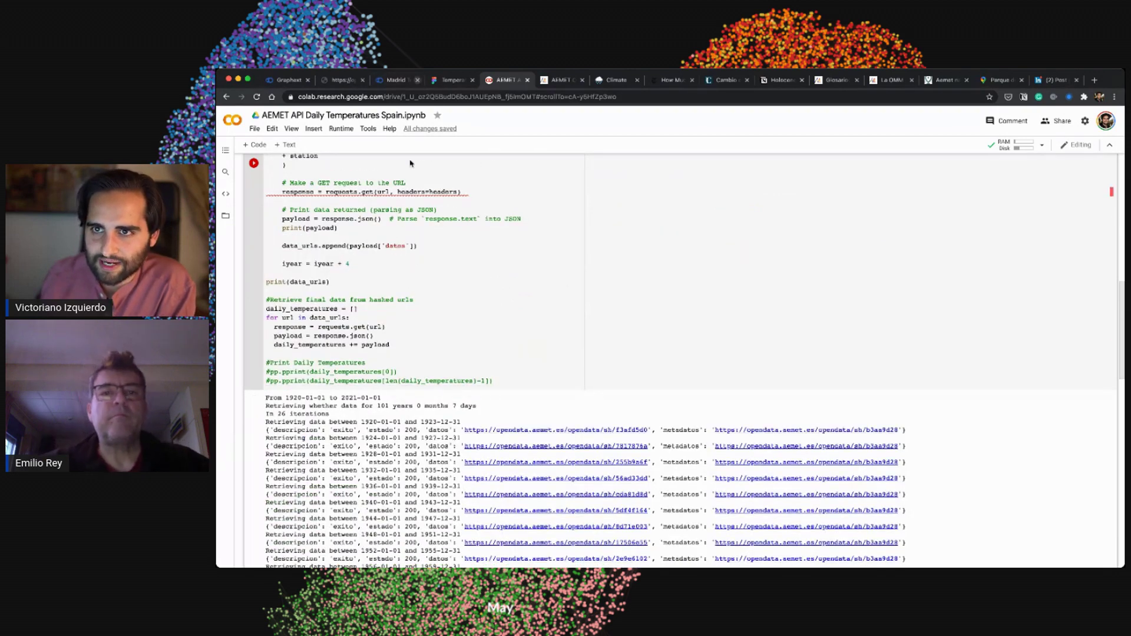
- Switch to Graphext, open the "madrid temperatures 1920-2020" dataset and look through its date, season and weather columns
{"action": "left_click", "coordinate": [396, 79]}
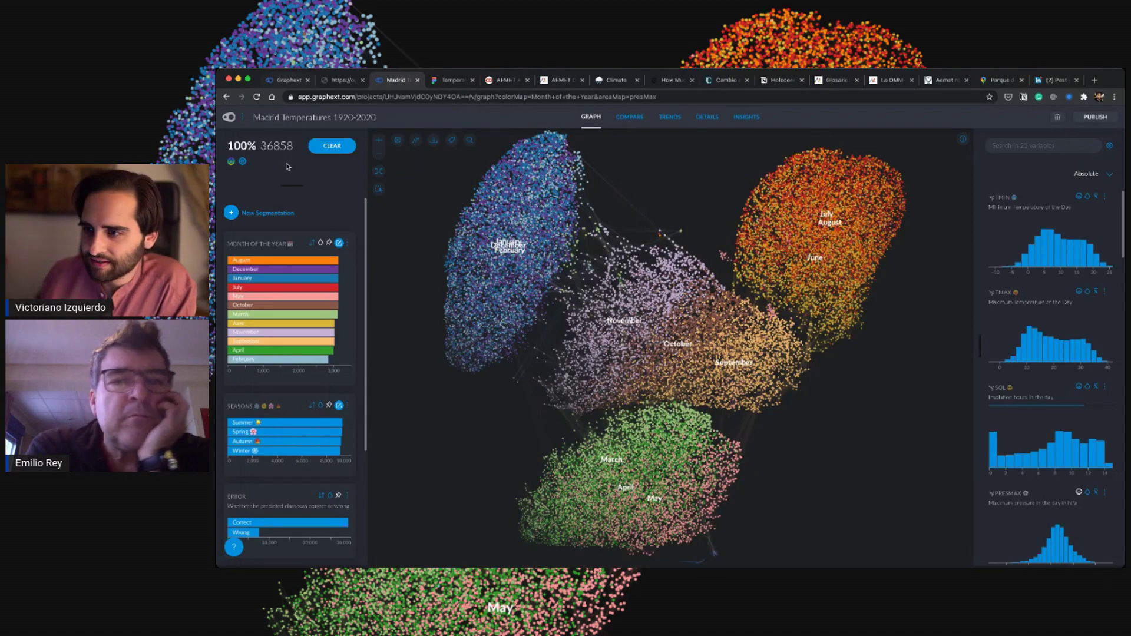
{"action": "key", "text": "super+1"}
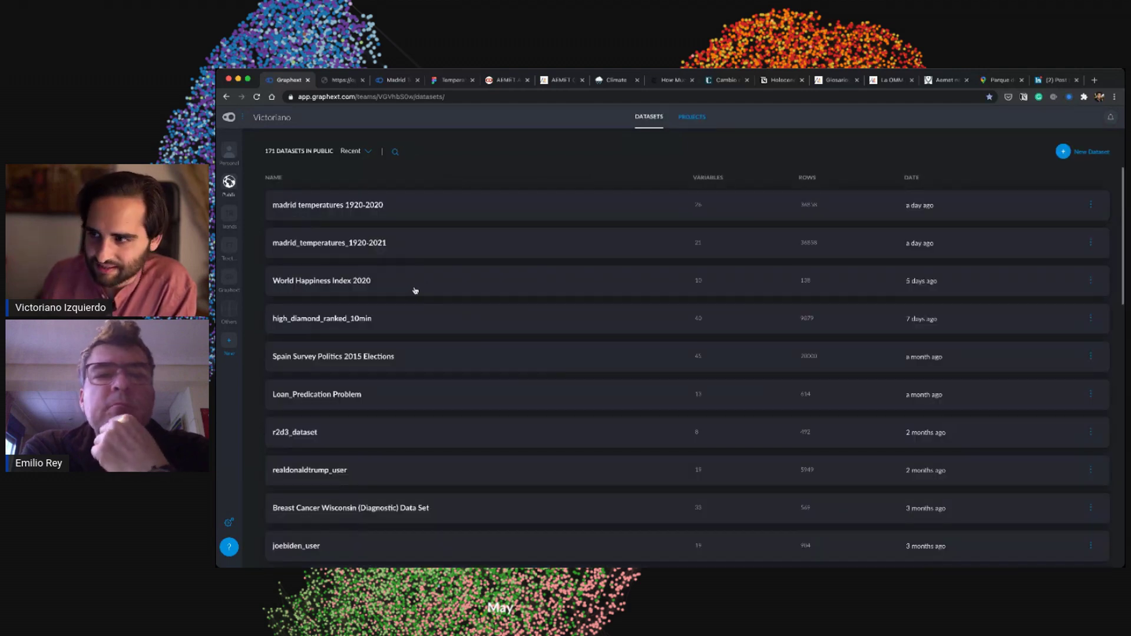
{"action": "left_click", "coordinate": [416, 291]}
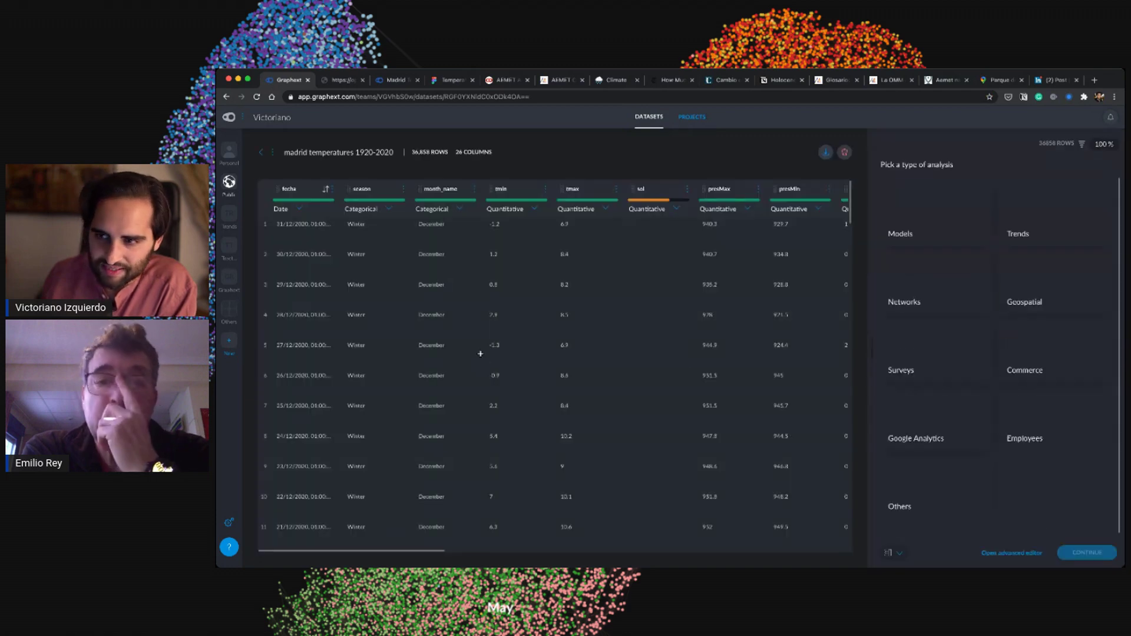
{"action": "scroll", "coordinate": [590, 363], "scroll_direction": "right", "scroll_amount": 2}
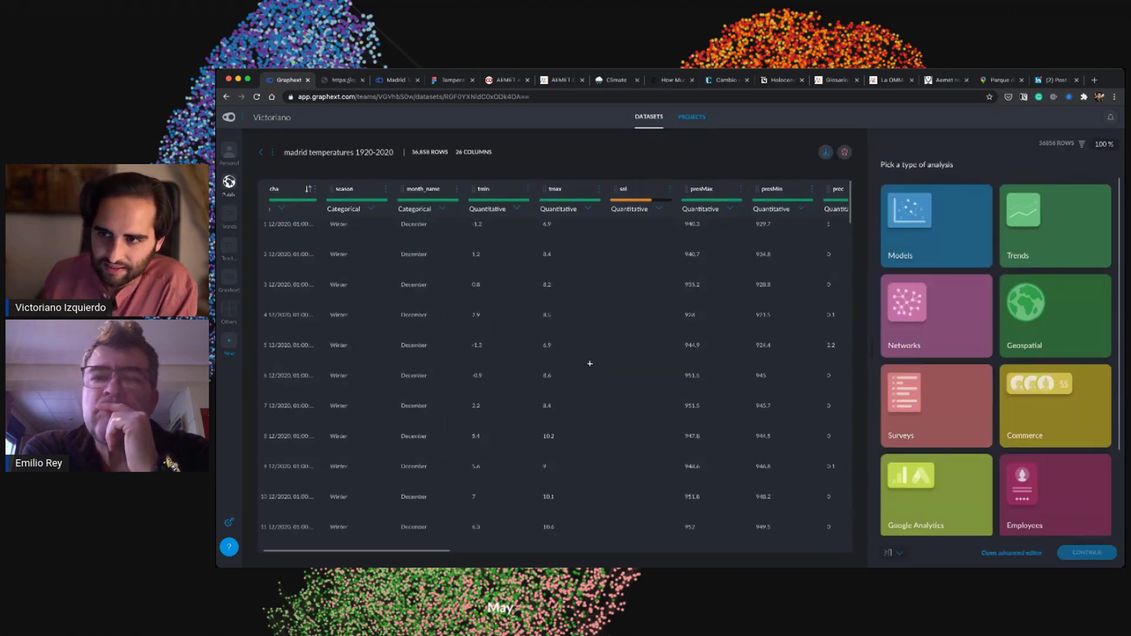
{"action": "scroll", "coordinate": [505, 334], "scroll_direction": "right", "scroll_amount": 2}
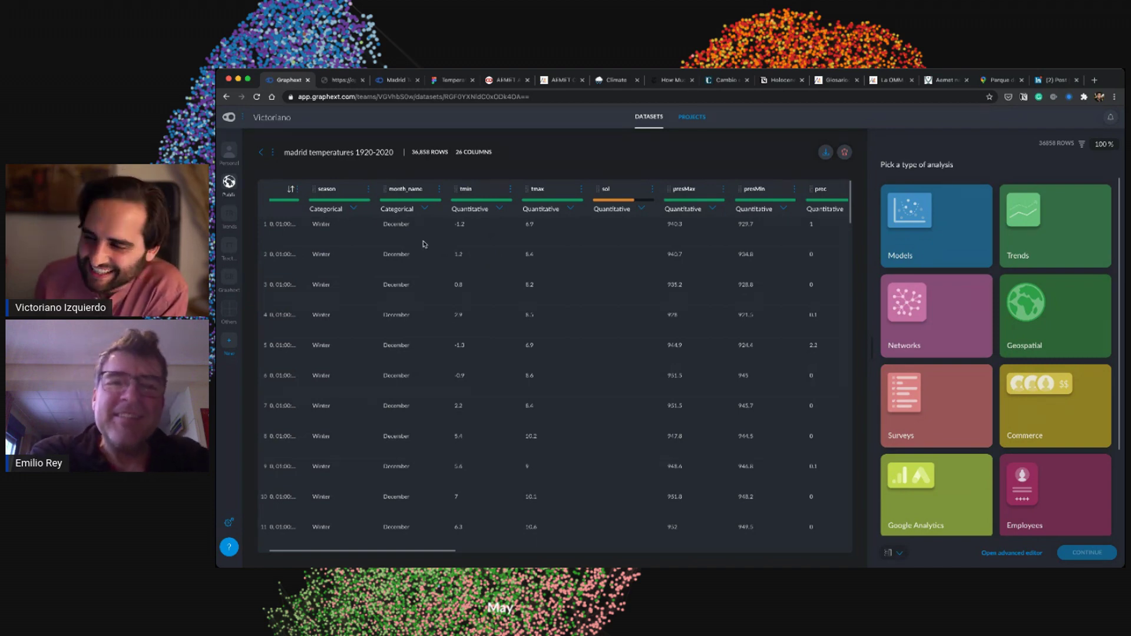
{"action": "scroll", "coordinate": [531, 374], "scroll_direction": "right", "scroll_amount": 5}
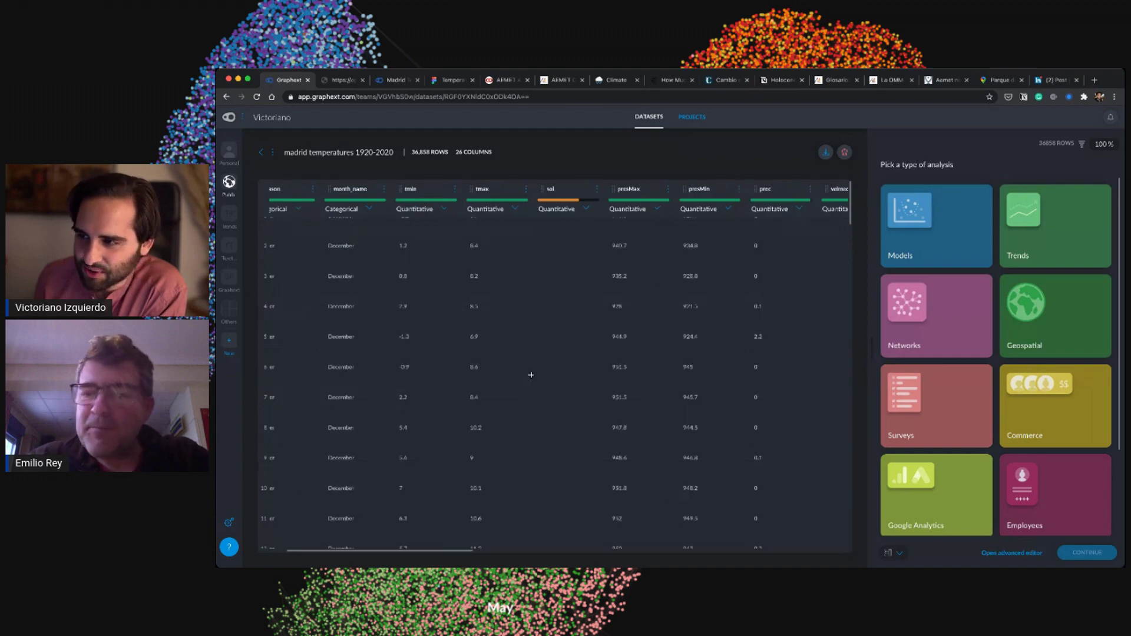
{"action": "scroll", "coordinate": [531, 375], "scroll_direction": "left", "scroll_amount": 5}
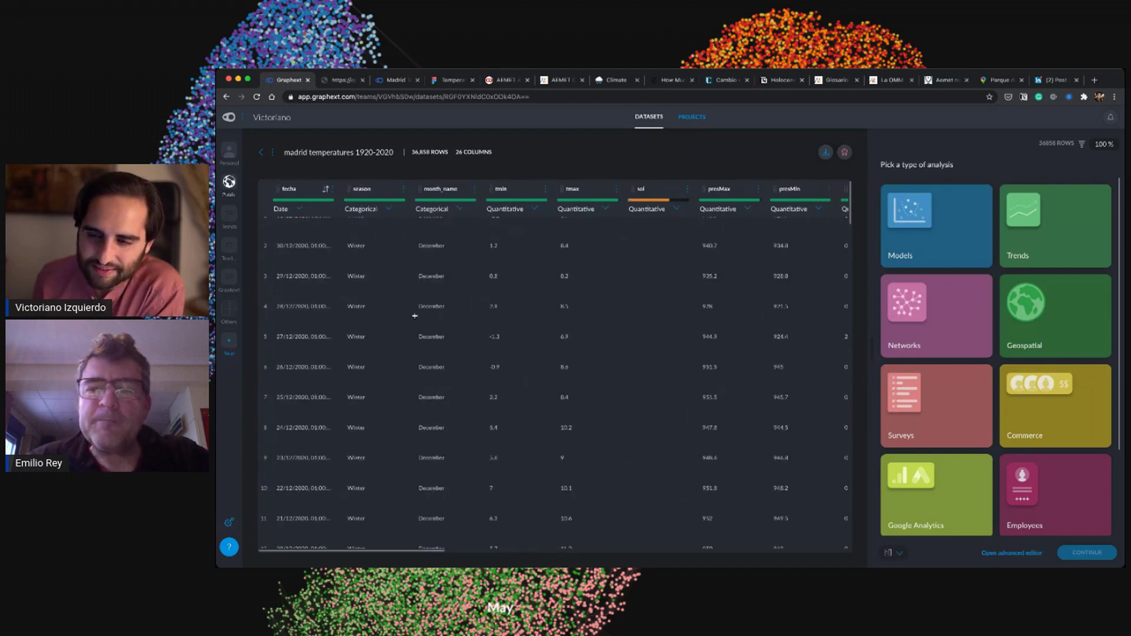
{"action": "scroll", "coordinate": [416, 316], "scroll_direction": "up", "scroll_amount": 1}
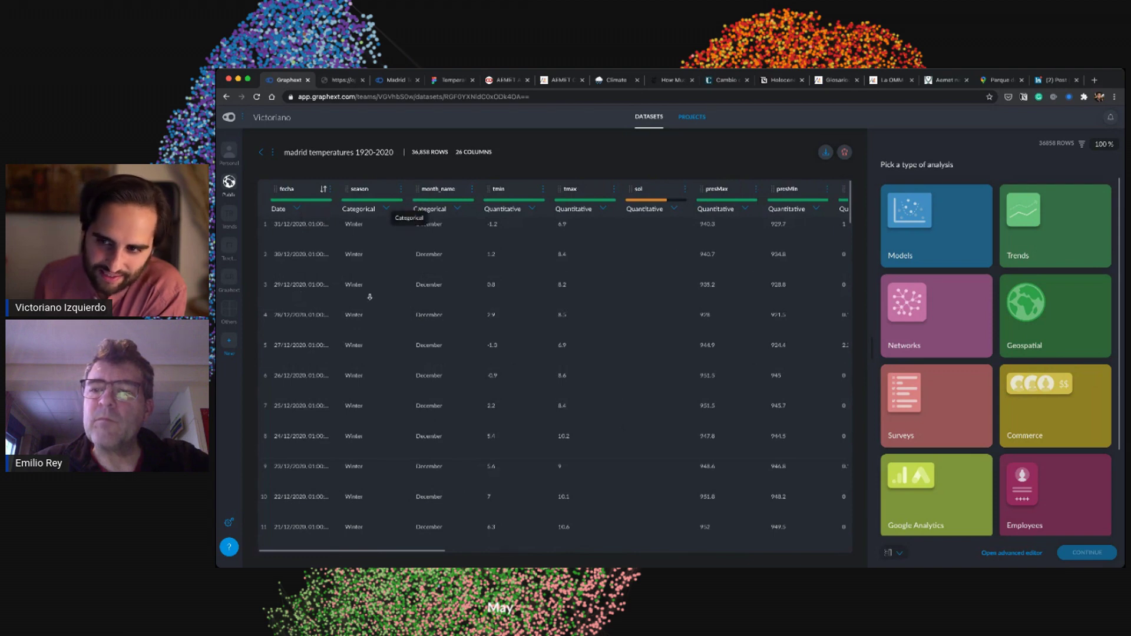
{"action": "scroll", "coordinate": [636, 321], "scroll_direction": "right", "scroll_amount": 5}
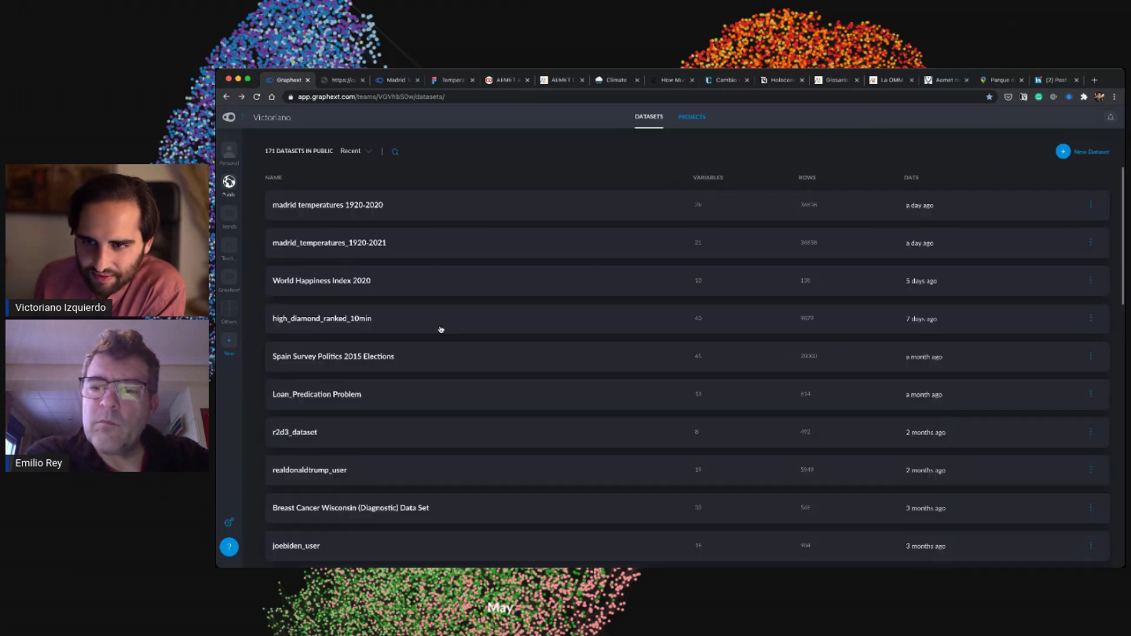
- Open the madrid_temperatures_1920-2021 dataset and choose the Train and predict analysis from the Models type
{"action": "left_click", "coordinate": [409, 330]}
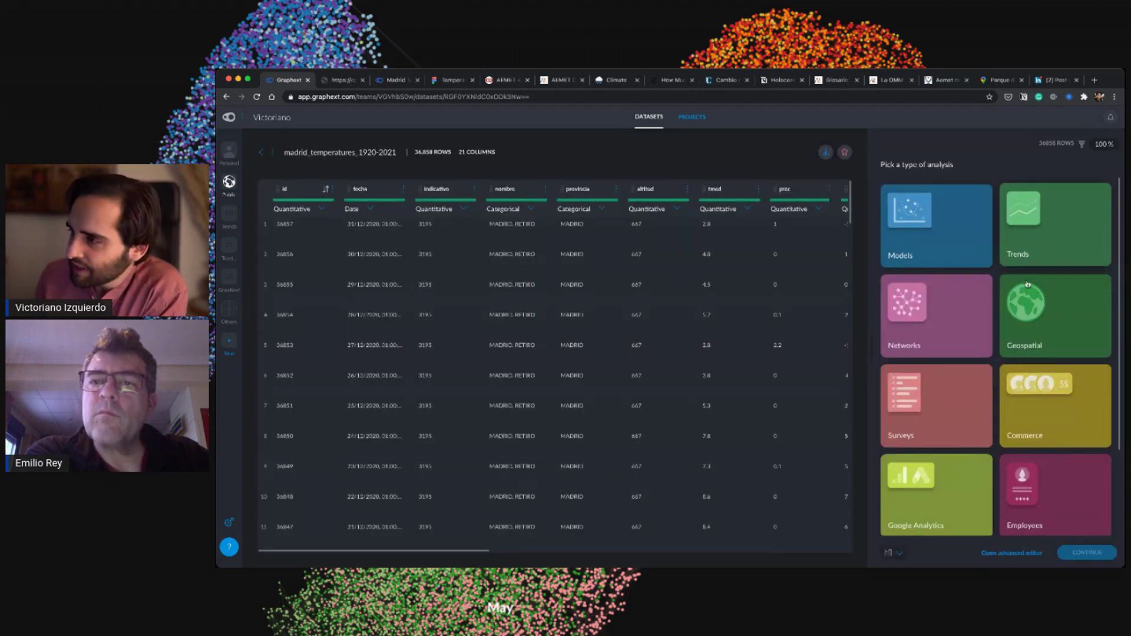
{"action": "left_click", "coordinate": [926, 314]}
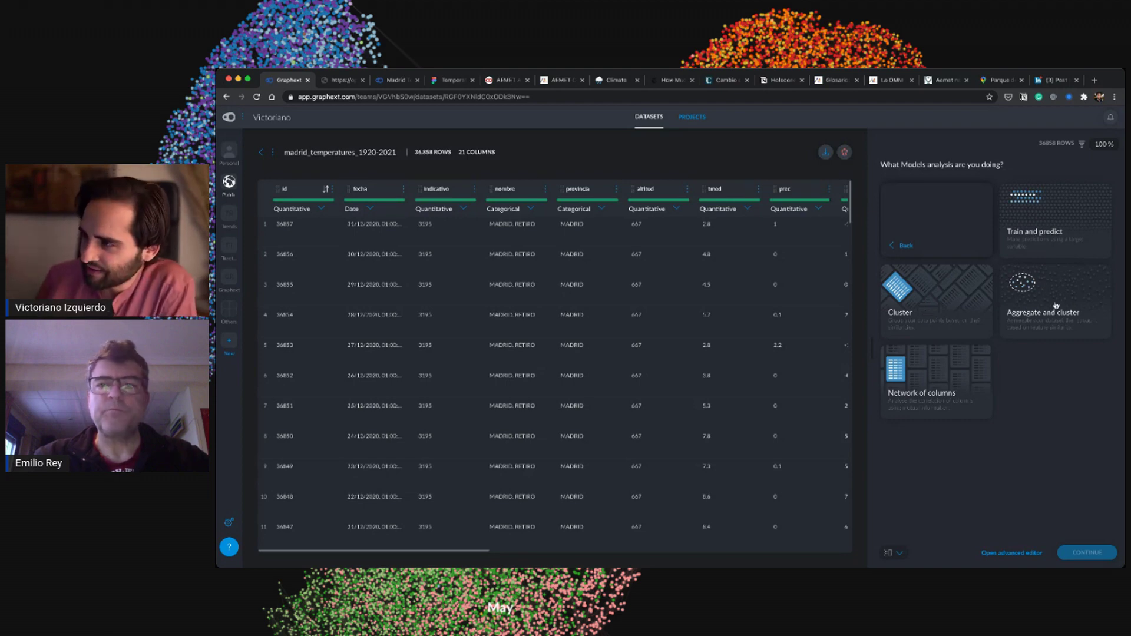
{"action": "left_click", "coordinate": [902, 245]}
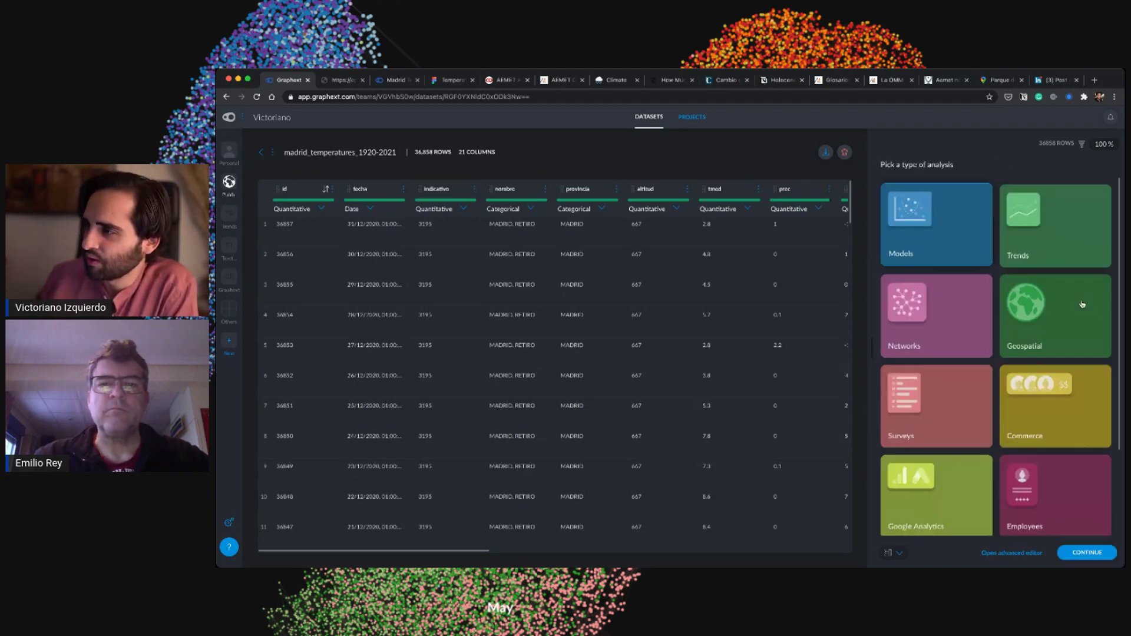
{"action": "left_click", "coordinate": [964, 306]}
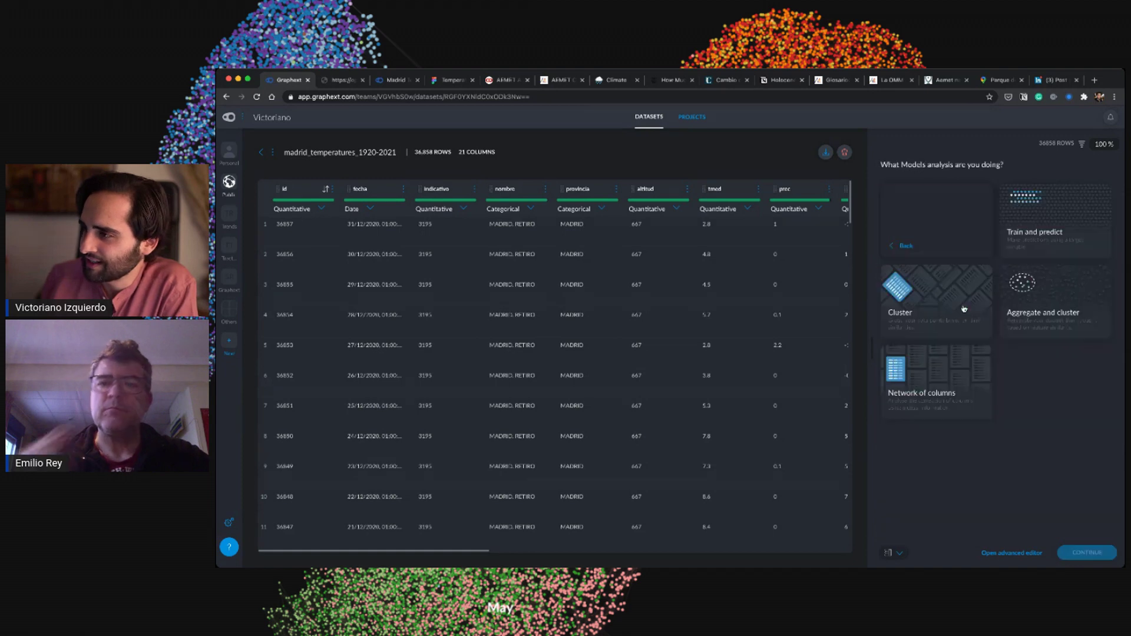
{"action": "left_click", "coordinate": [1044, 313]}
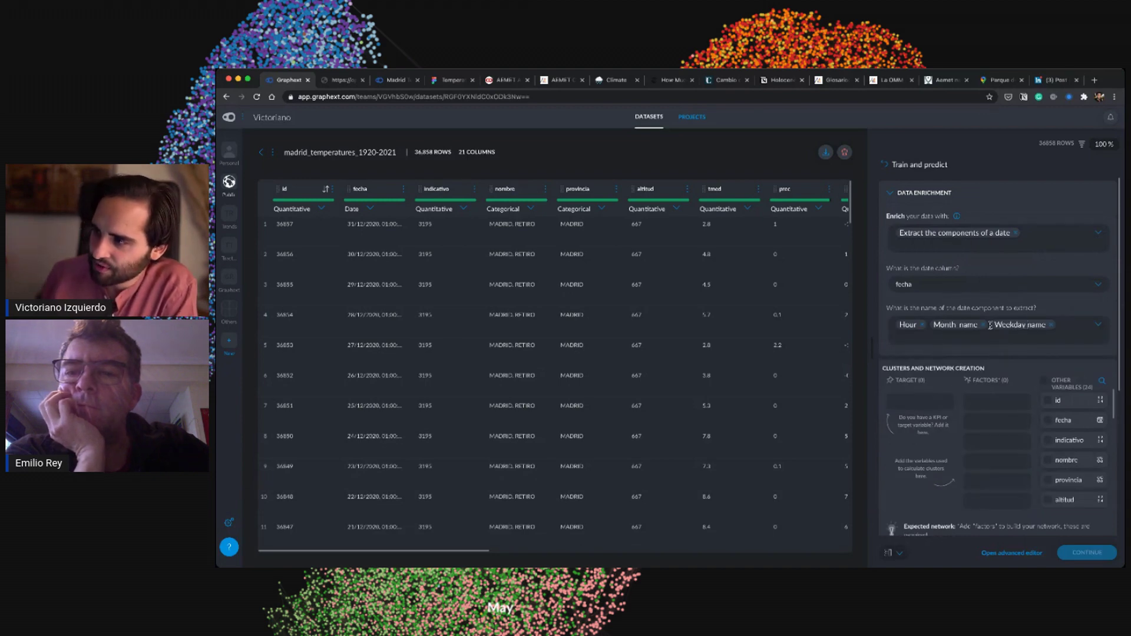
- Remove Hour from the date components to extract from the fecha column
{"action": "left_click", "coordinate": [902, 283]}
{"action": "left_click", "coordinate": [993, 356]}
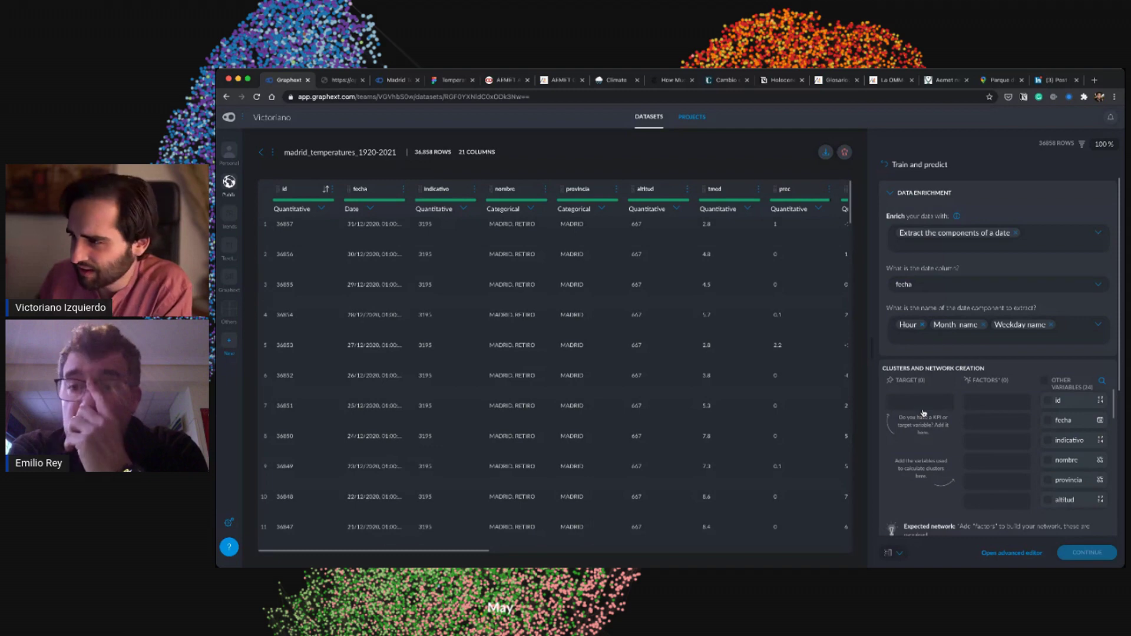
{"action": "left_click", "coordinate": [922, 325]}
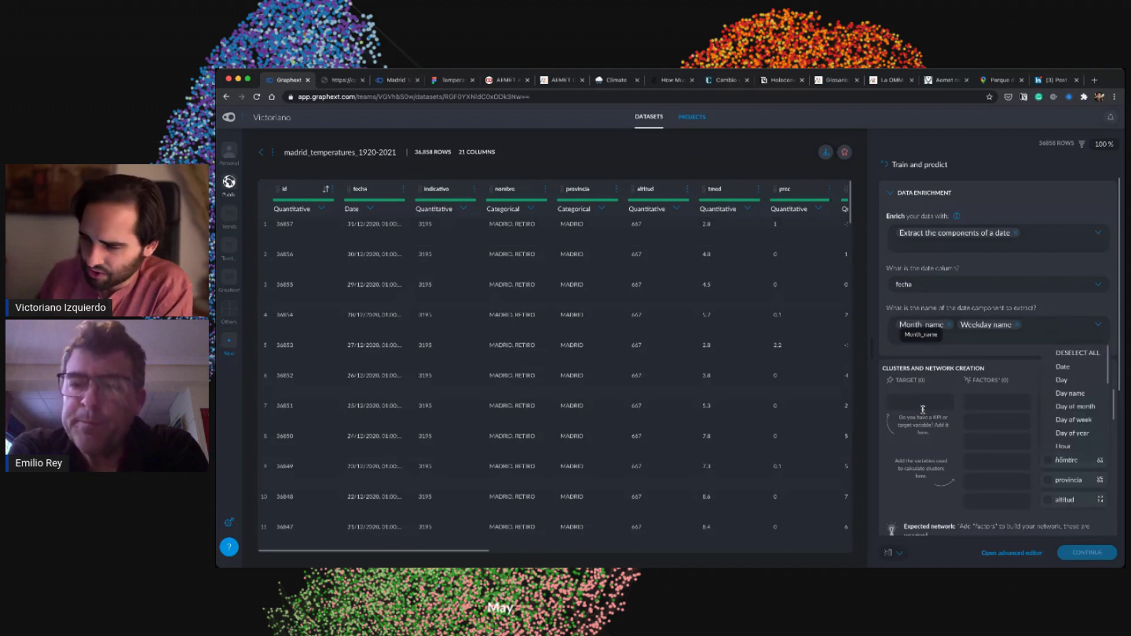
- Add Season and Day of year to the date components extracted from the fecha column
{"action": "left_click", "coordinate": [1047, 401]}
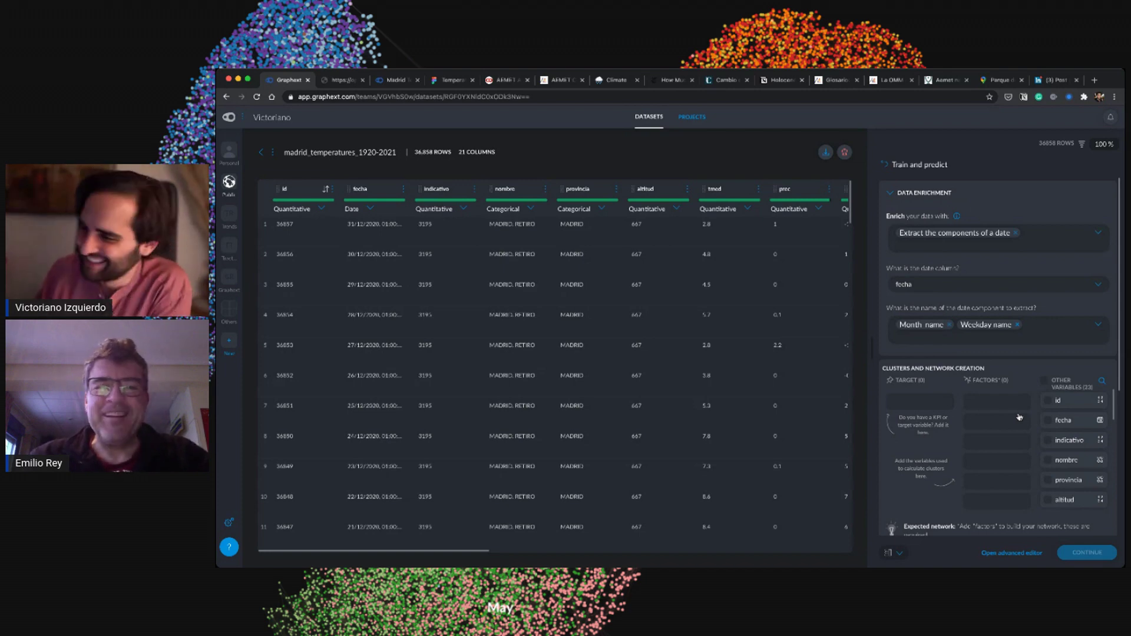
{"action": "left_click", "coordinate": [1050, 417]}
{"action": "scroll", "coordinate": [1080, 480], "scroll_direction": "down", "scroll_amount": 4}
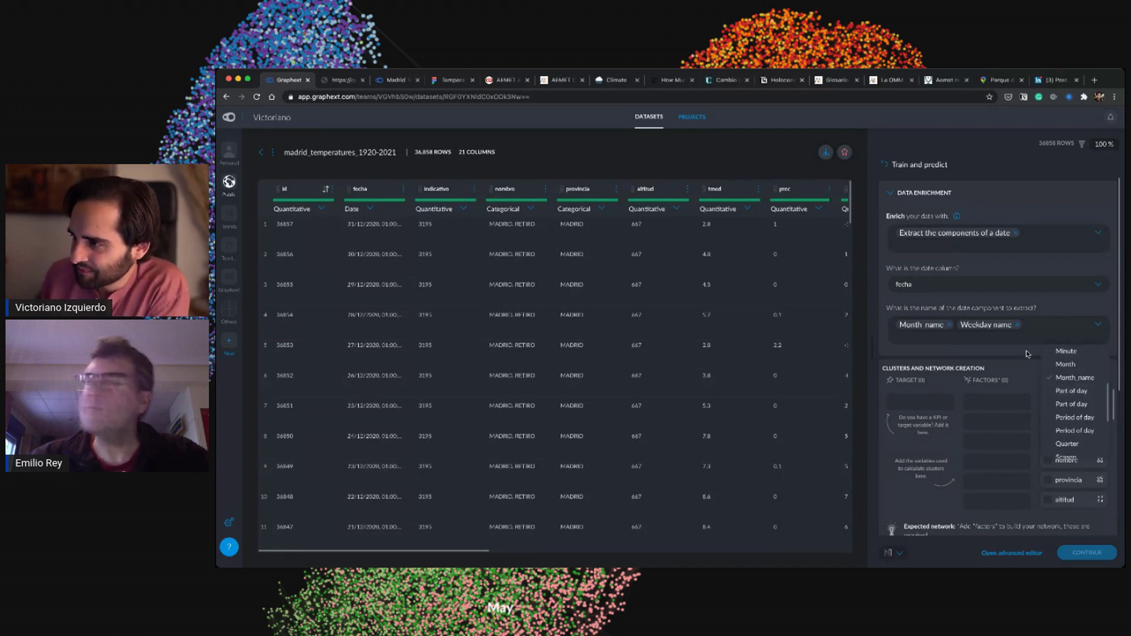
{"action": "scroll", "coordinate": [1073, 520], "scroll_direction": "down", "scroll_amount": 3}
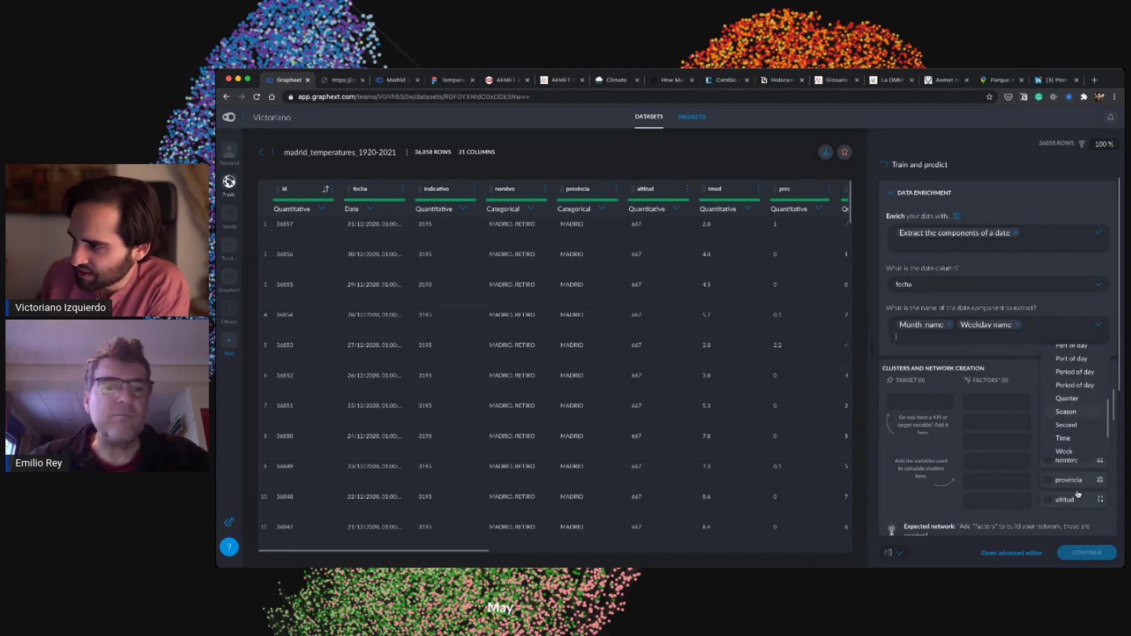
{"action": "left_click", "coordinate": [1065, 411]}
{"action": "scroll", "coordinate": [1077, 497], "scroll_direction": "down", "scroll_amount": 2}
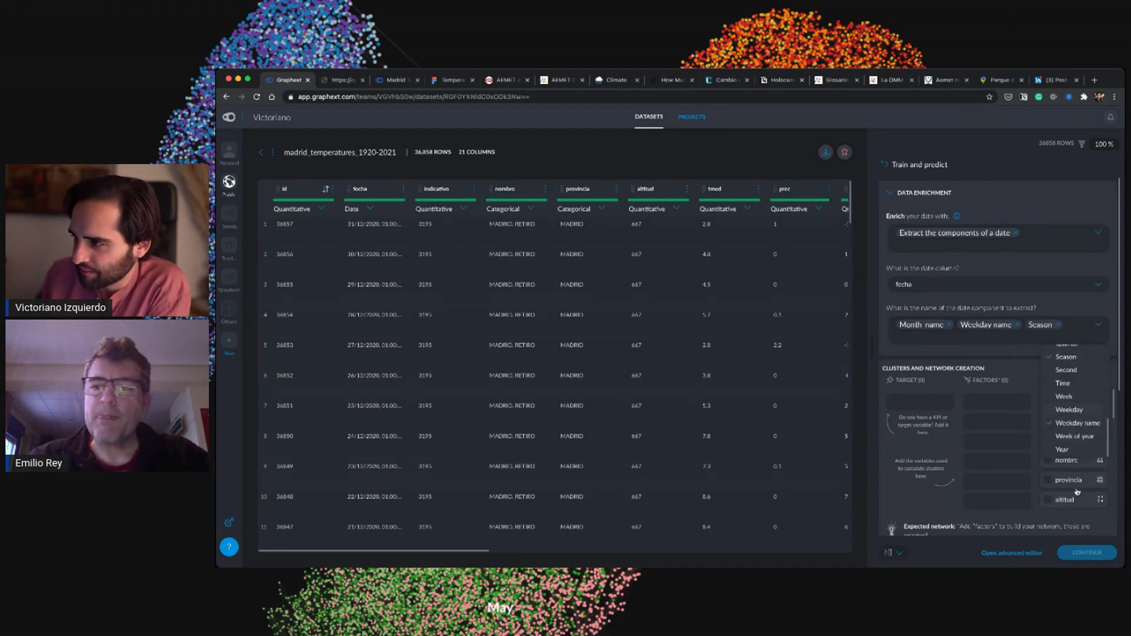
{"action": "scroll", "coordinate": [1083, 489], "scroll_direction": "up", "scroll_amount": 5}
{"action": "scroll", "coordinate": [1084, 489], "scroll_direction": "down", "scroll_amount": 1}
{"action": "left_click", "coordinate": [1073, 420]}
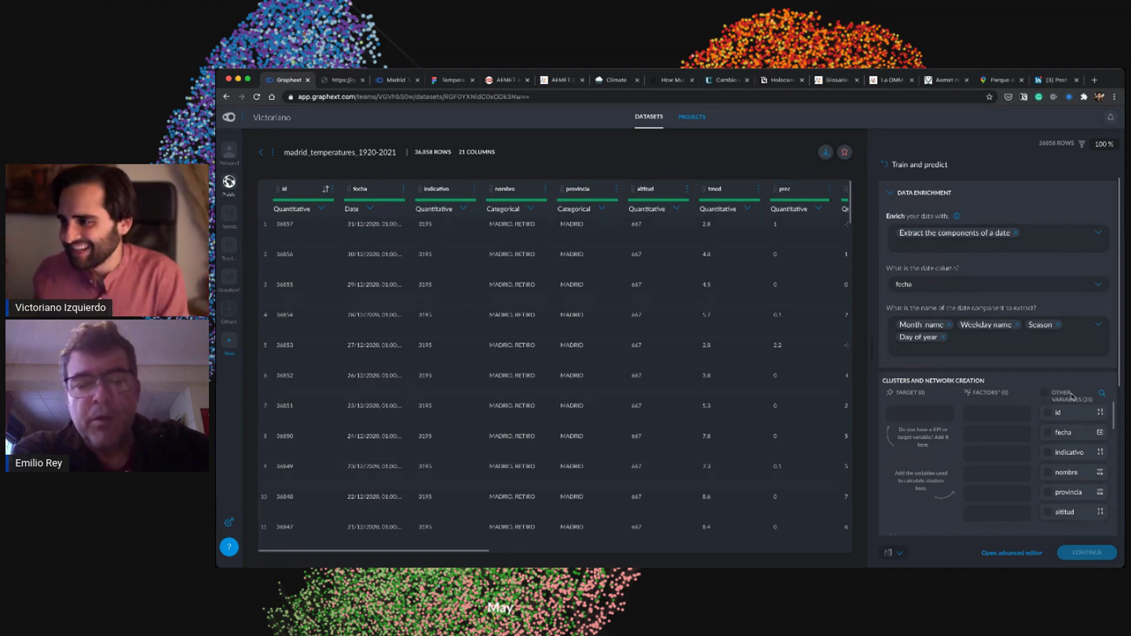
- Search the variables for "season" and assign Season as the target of the Train and predict analysis
{"action": "scroll", "coordinate": [1030, 451], "scroll_direction": "down", "scroll_amount": 1}
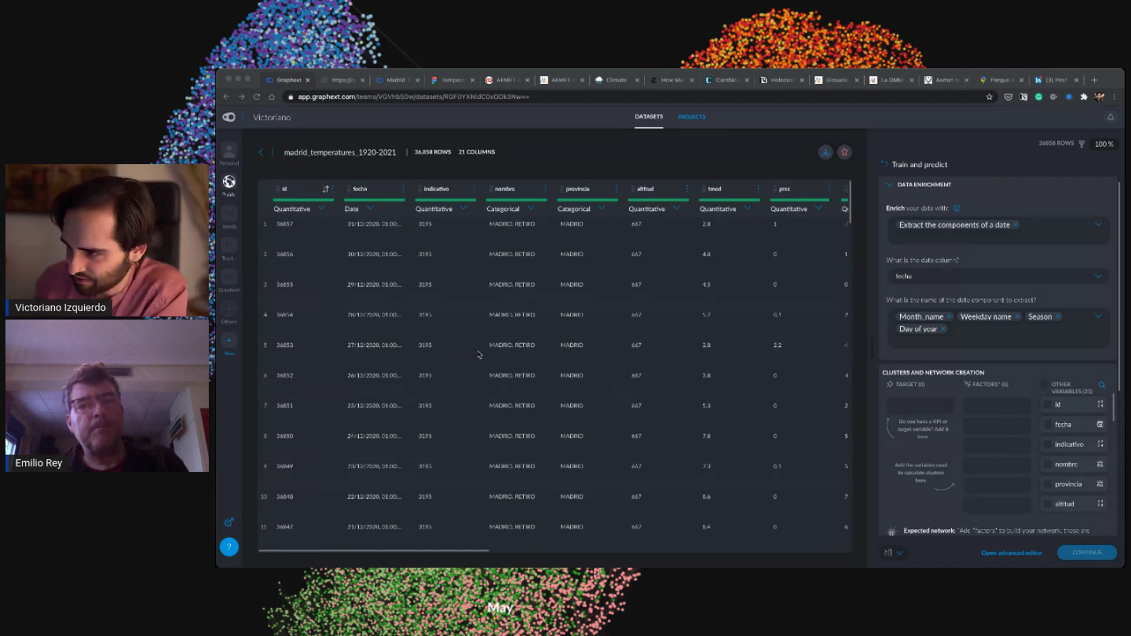
{"action": "scroll", "coordinate": [995, 514], "scroll_direction": "down", "scroll_amount": 1}
{"action": "scroll", "coordinate": [995, 514], "scroll_direction": "down", "scroll_amount": 1}
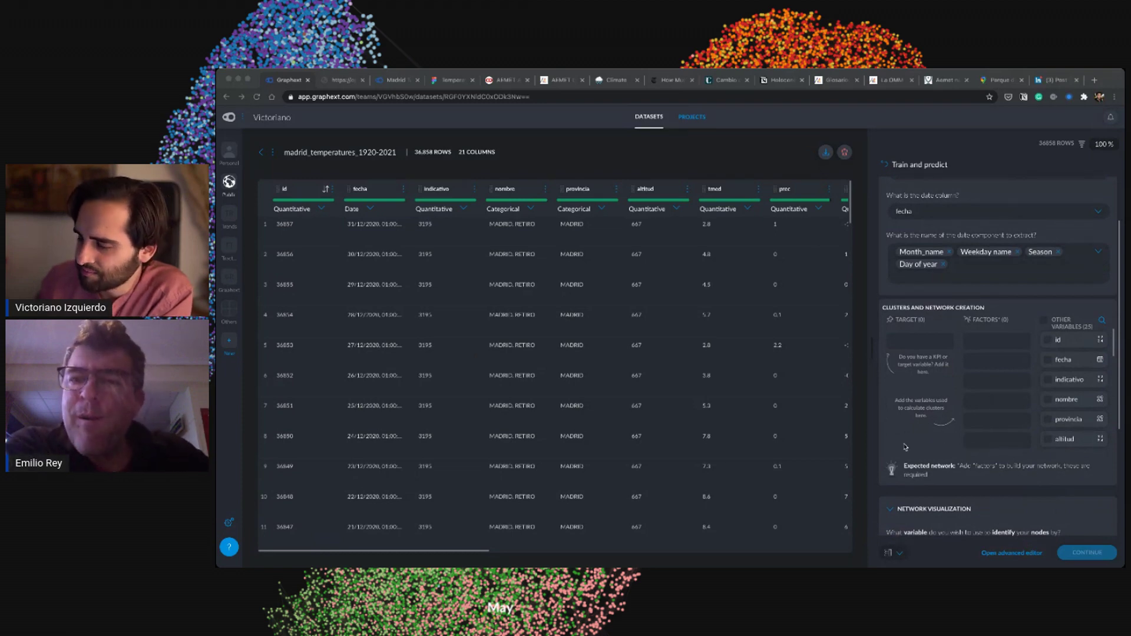
{"action": "left_click", "coordinate": [1101, 408]}
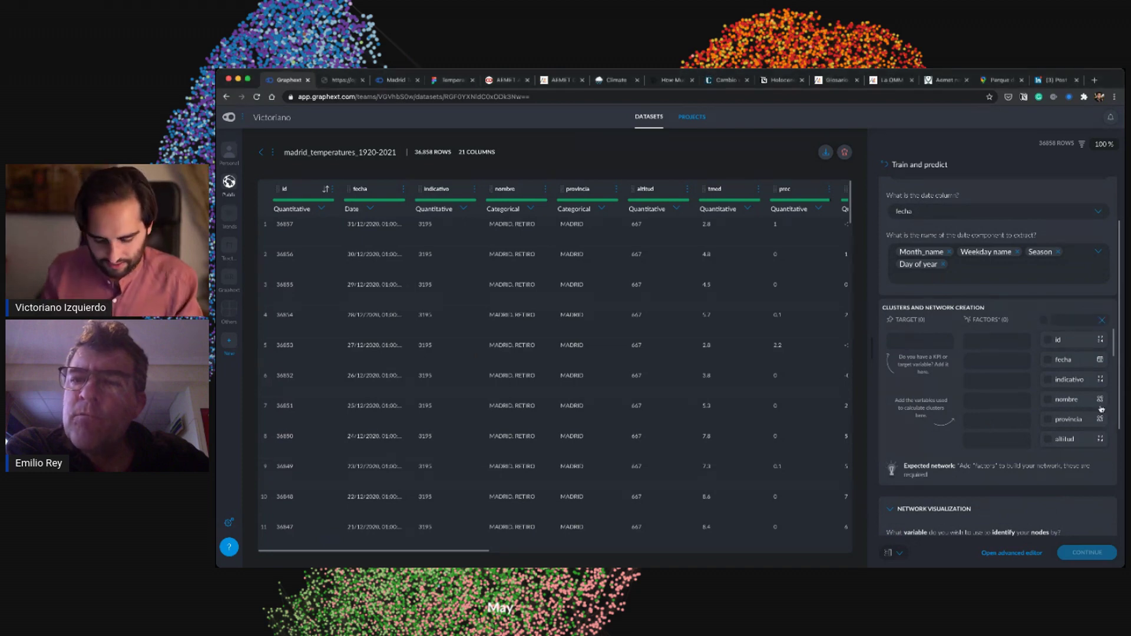
{"action": "type", "text": "season"}
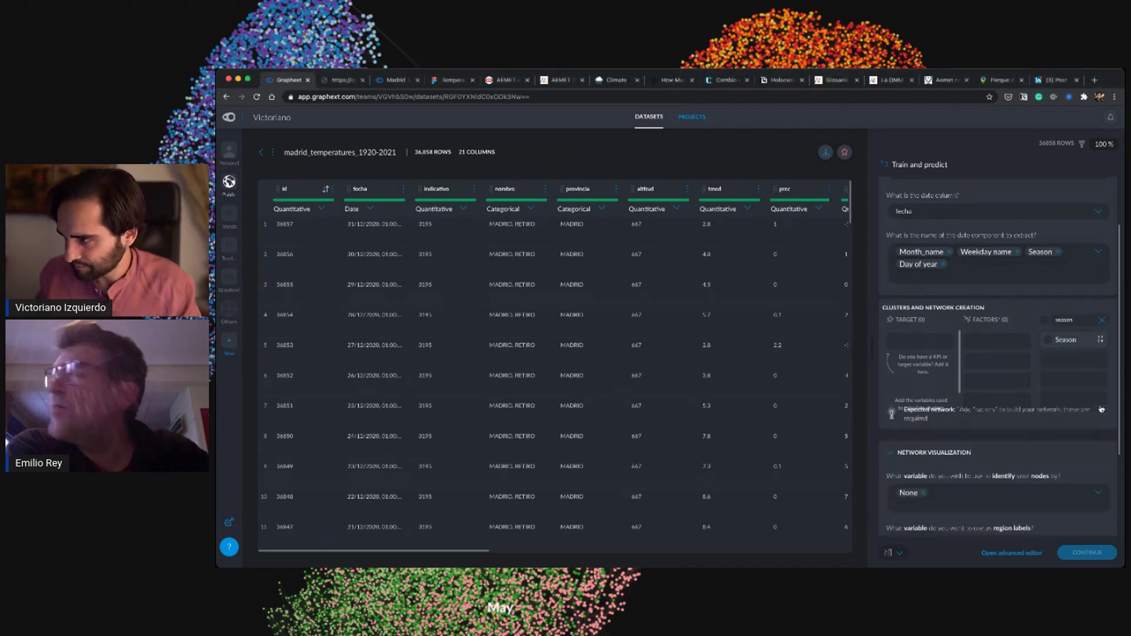
{"action": "left_click", "coordinate": [1047, 340]}
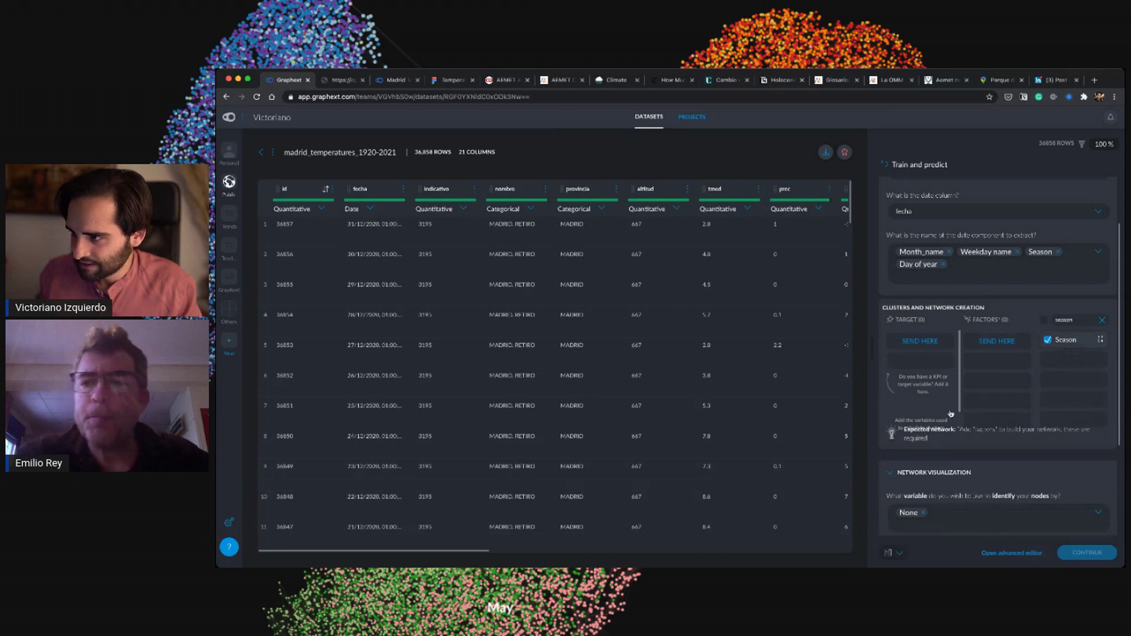
{"action": "left_click", "coordinate": [920, 341]}
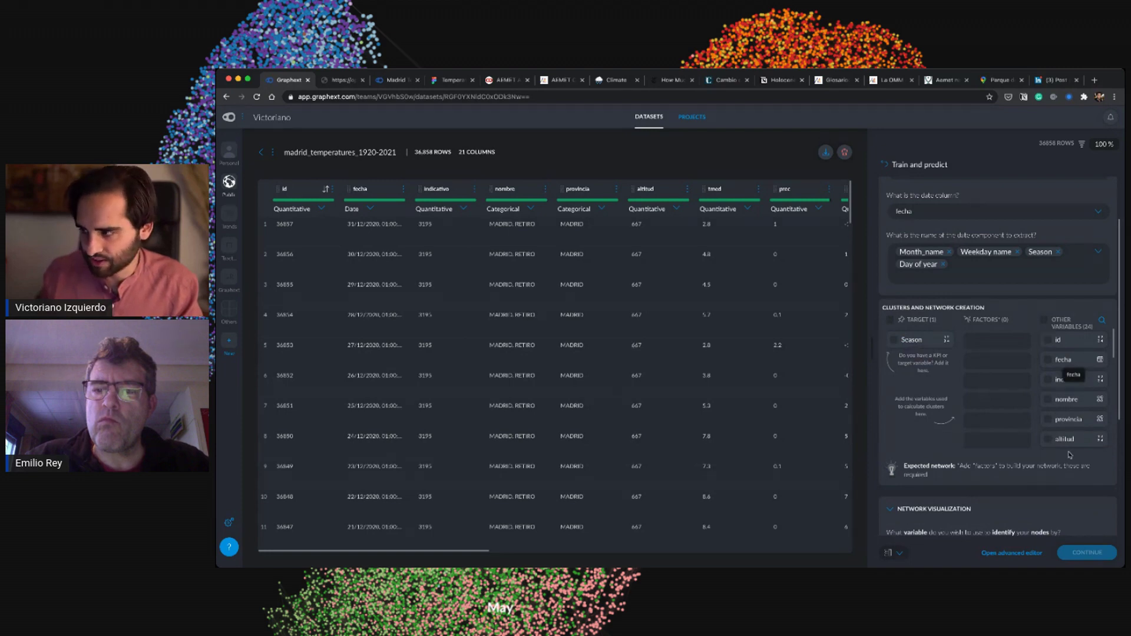
- Select the variables prec, tmin and tmax in the Train and predict analysis's list of other variables
{"action": "scroll", "coordinate": [1070, 451], "scroll_direction": "down", "scroll_amount": 1}
{"action": "scroll", "coordinate": [1070, 383], "scroll_direction": "up", "scroll_amount": 1}
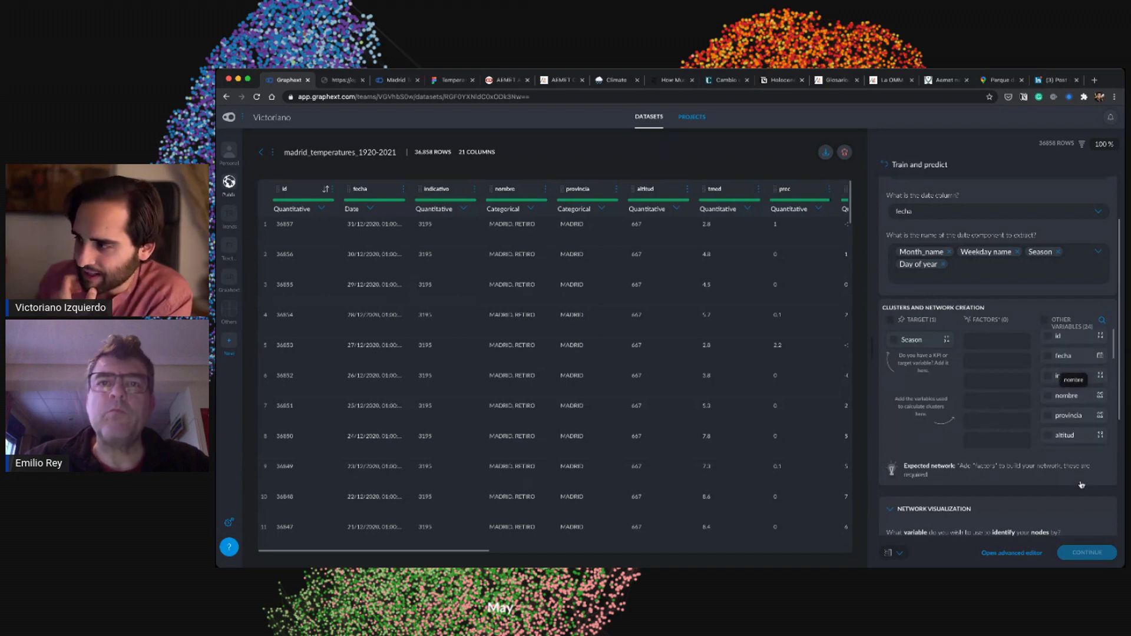
{"action": "scroll", "coordinate": [1072, 389], "scroll_direction": "down", "scroll_amount": 2}
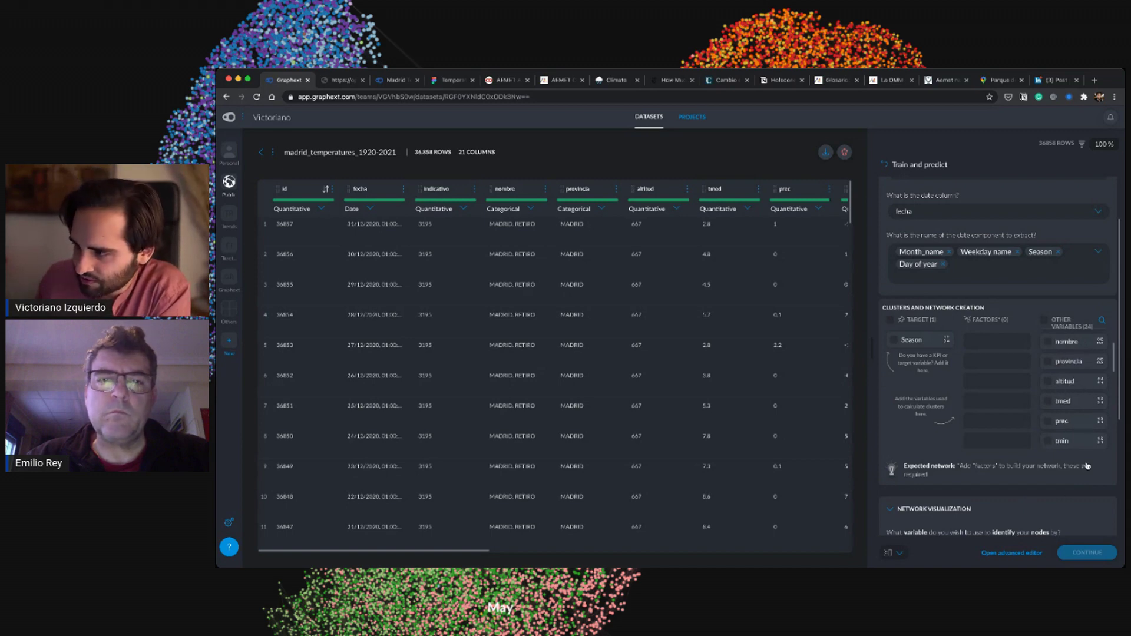
{"action": "scroll", "coordinate": [1086, 466], "scroll_direction": "down", "scroll_amount": 2}
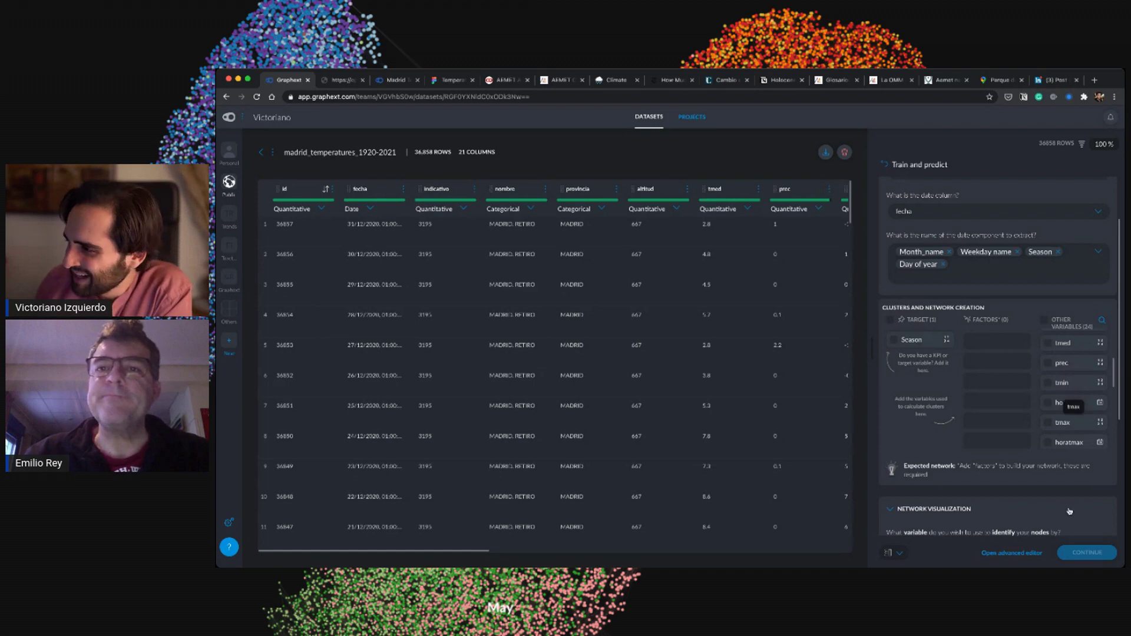
{"action": "scroll", "coordinate": [1069, 406], "scroll_direction": "down", "scroll_amount": 1}
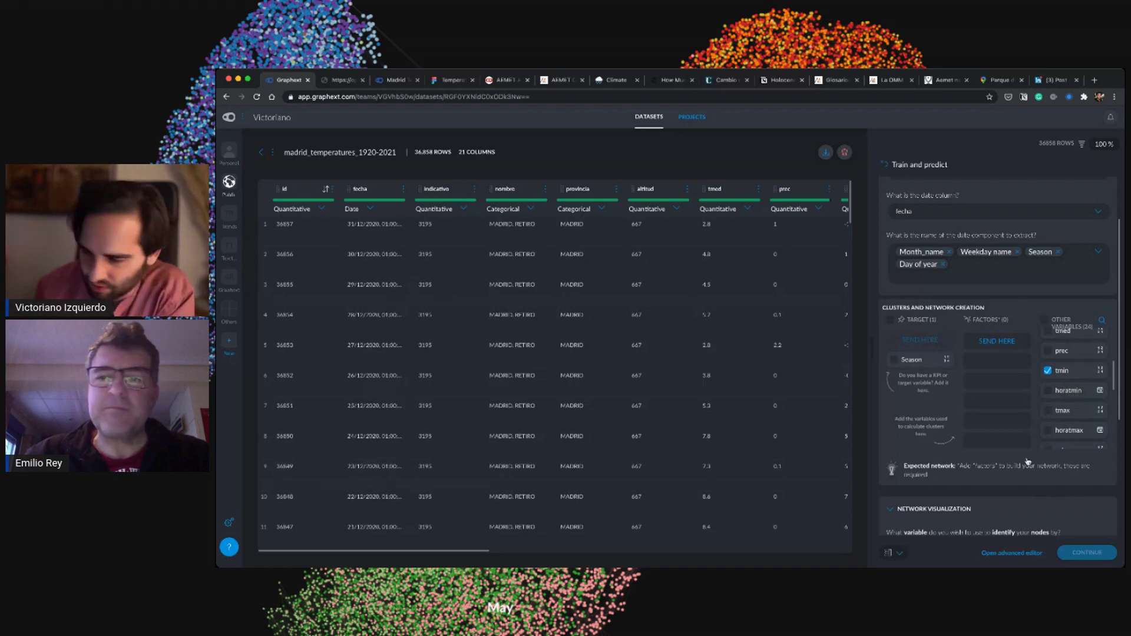
{"action": "scroll", "coordinate": [1087, 436], "scroll_direction": "up", "scroll_amount": 1}
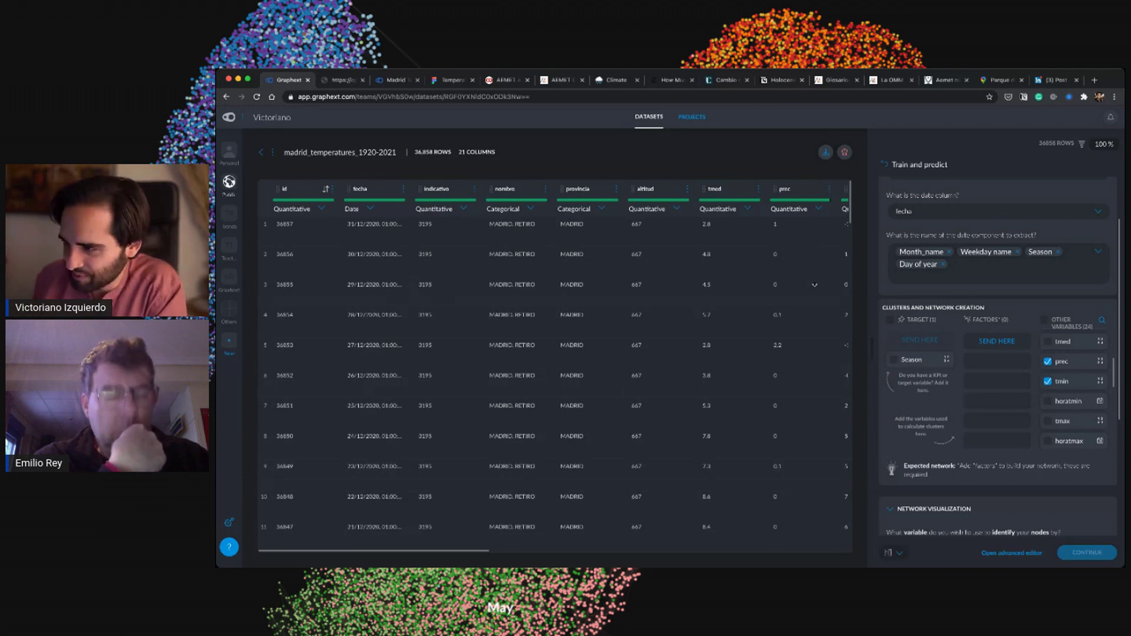
{"action": "scroll", "coordinate": [1072, 407], "scroll_direction": "down", "scroll_amount": 1}
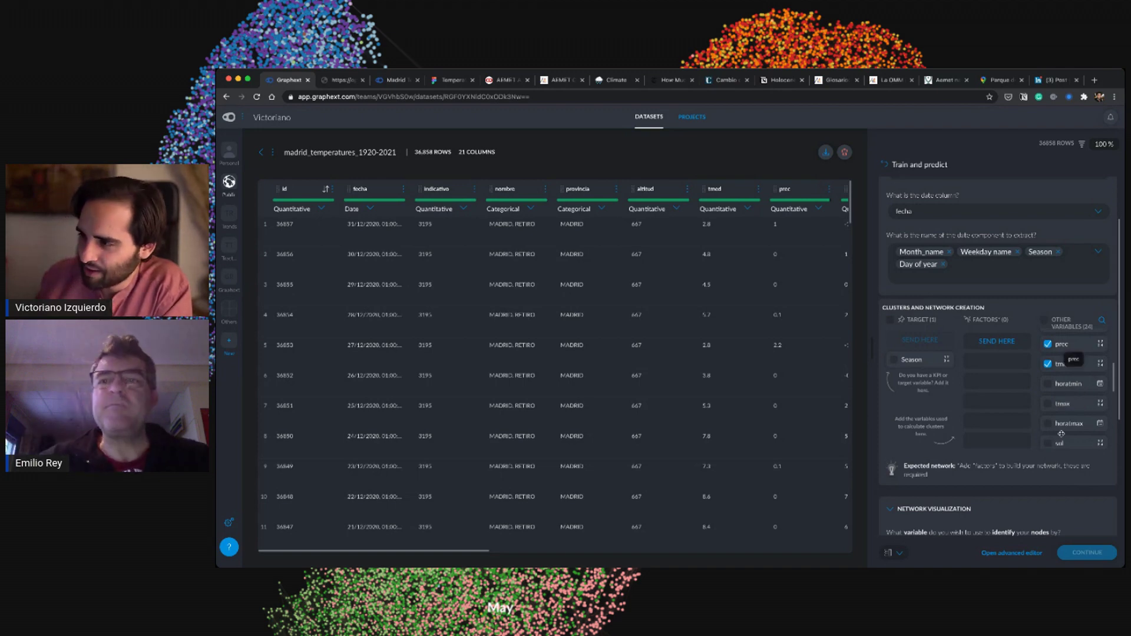
{"action": "scroll", "coordinate": [1078, 452], "scroll_direction": "down", "scroll_amount": 1}
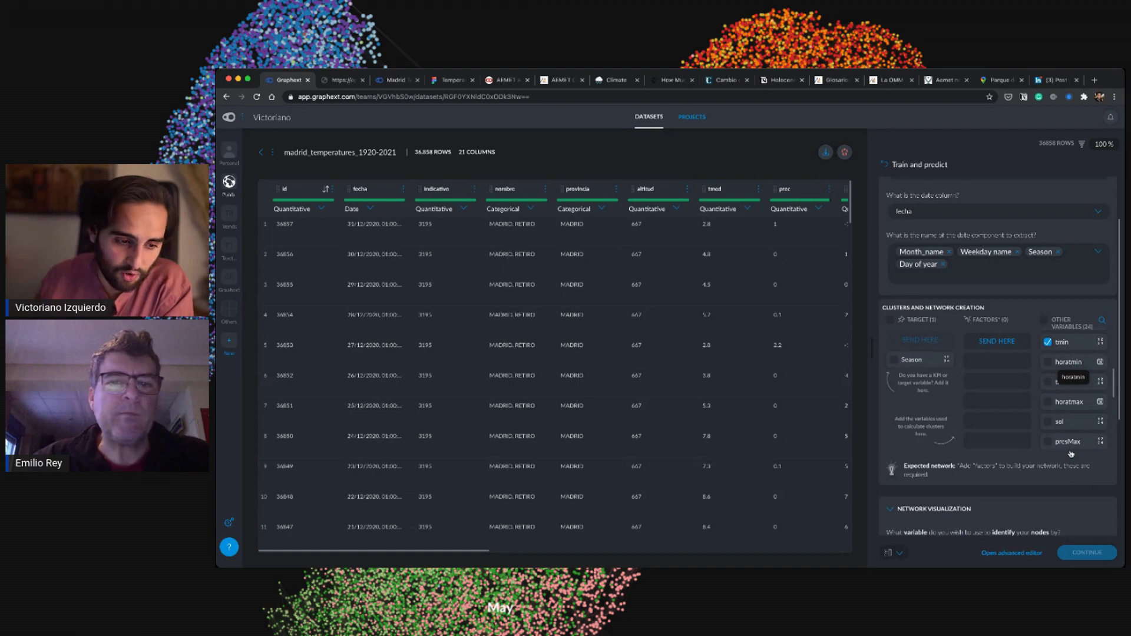
{"action": "left_click", "coordinate": [1047, 381]}
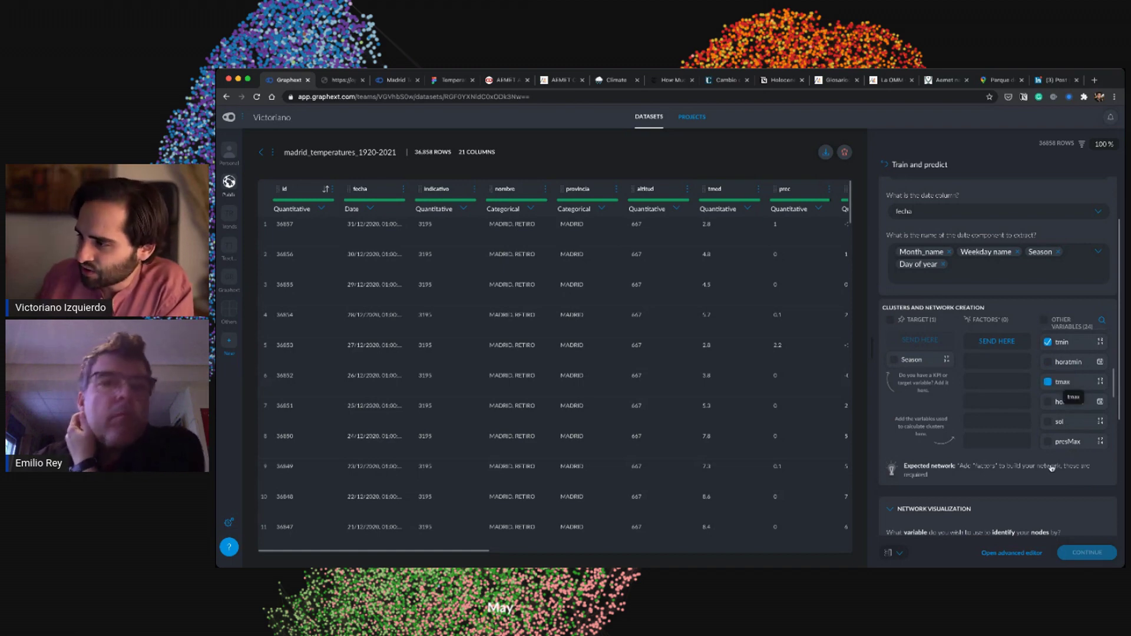
{"action": "scroll", "coordinate": [1072, 400], "scroll_direction": "down", "scroll_amount": 2}
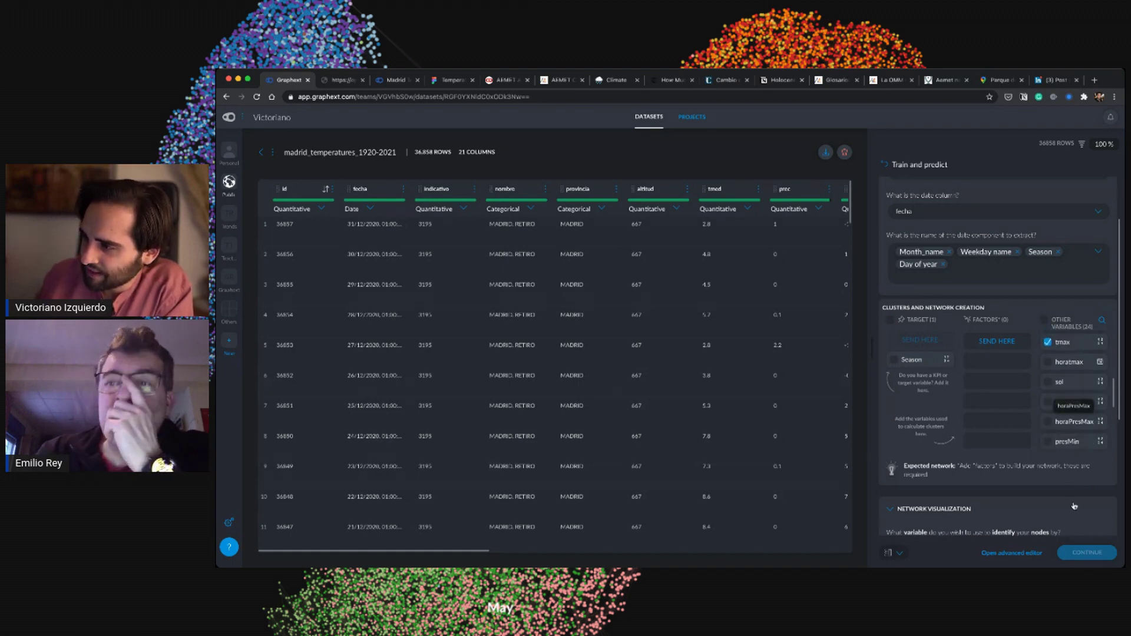
{"action": "left_click", "coordinate": [1048, 381]}
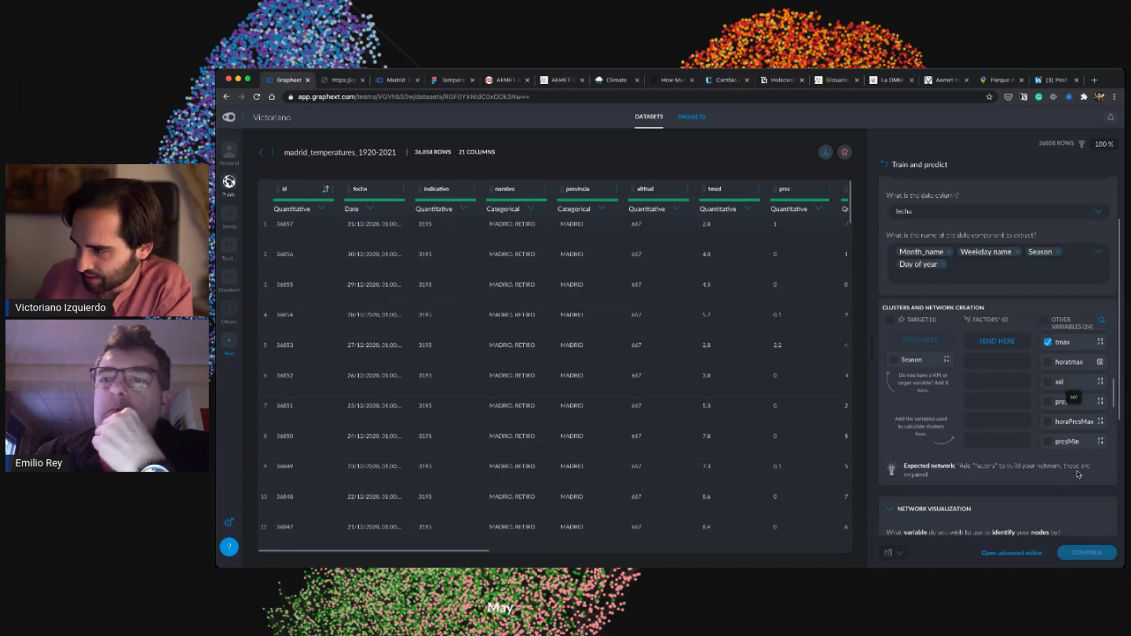
{"action": "scroll", "coordinate": [1072, 400], "scroll_direction": "down", "scroll_amount": 1}
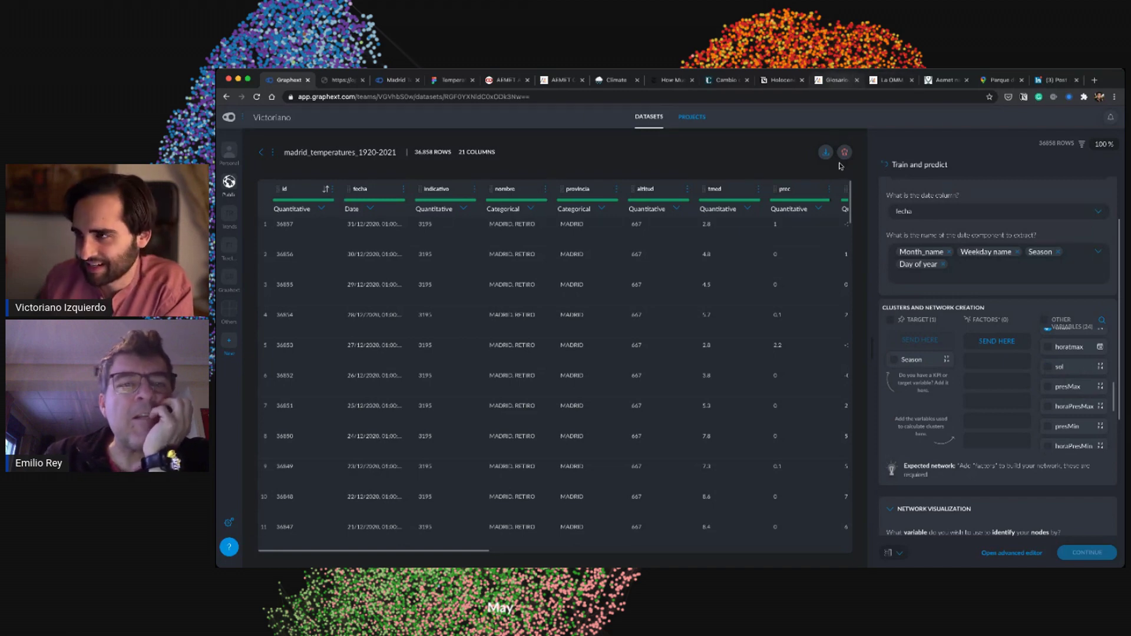
- Switch to the AEMET MeteoGlosario entry for Insolación and examine its sunshine-duration definition and the Campbell-Stokes heliograph photo
{"action": "key", "text": "ctrl+Tab"}
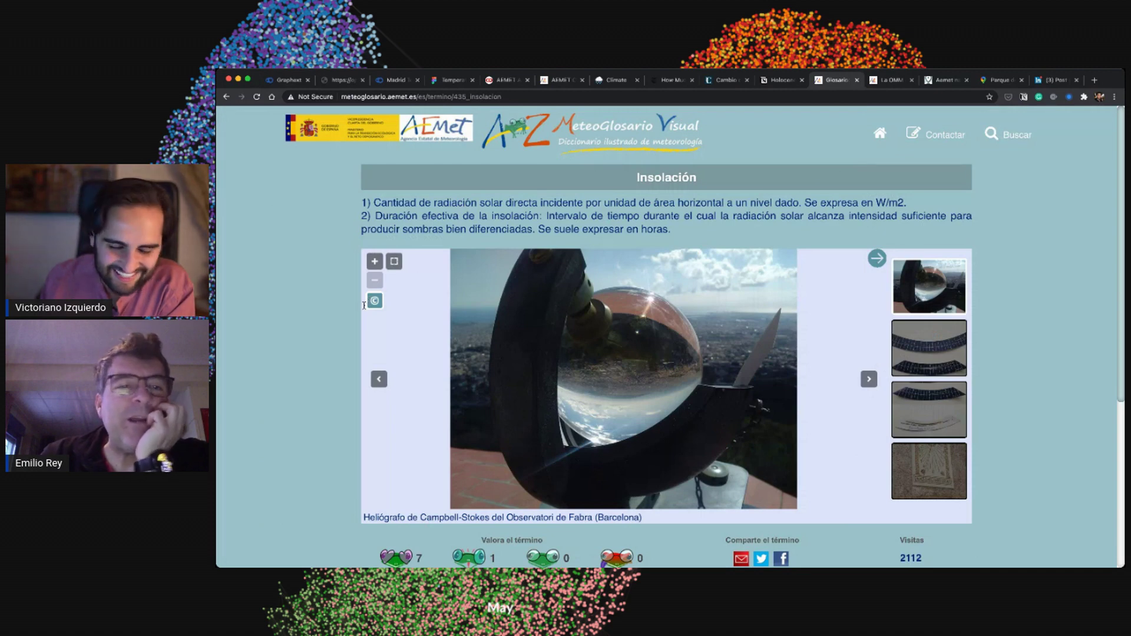
{"action": "left_click_drag", "start_coordinate": [374, 303], "coordinate": [362, 215]}
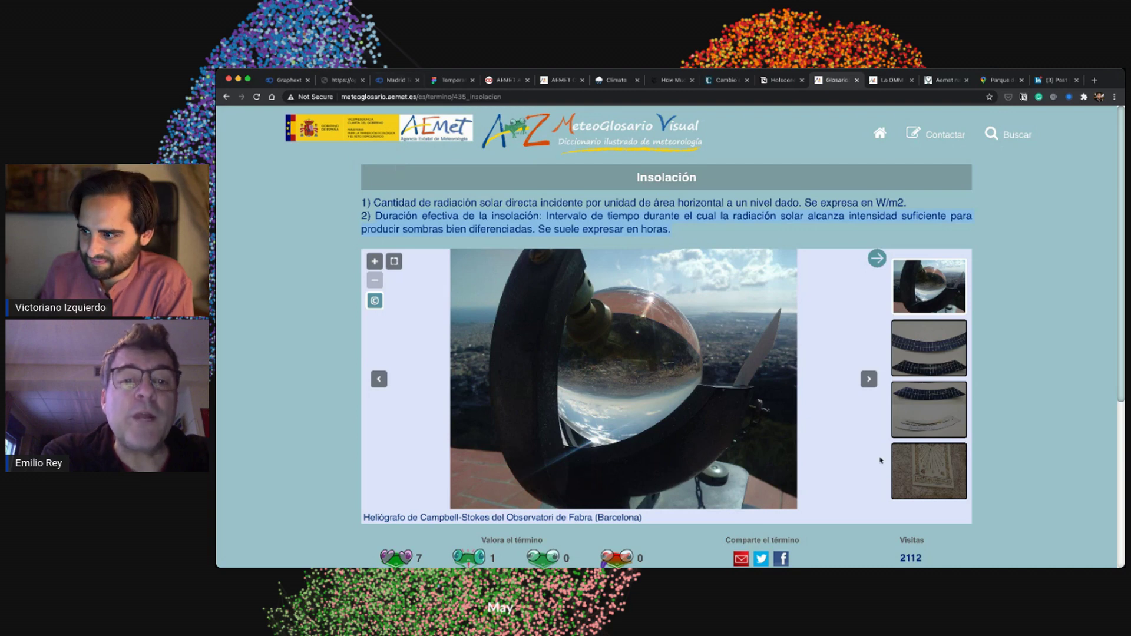
{"action": "scroll", "coordinate": [685, 430], "scroll_direction": "down", "scroll_amount": 1}
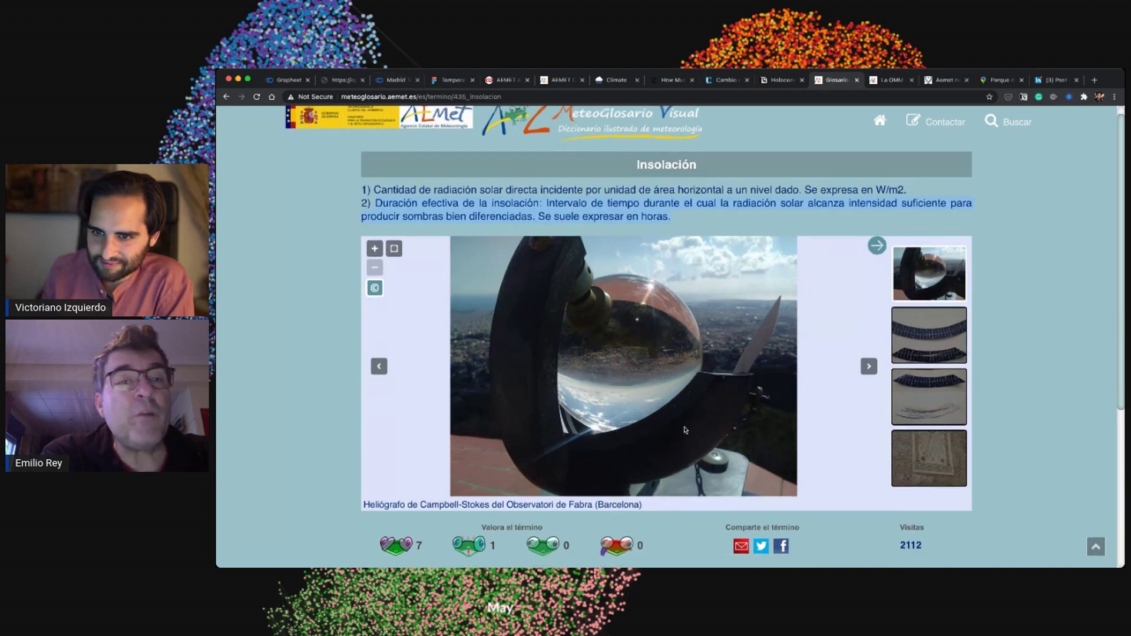
{"action": "scroll", "coordinate": [643, 466], "scroll_direction": "up", "scroll_amount": 2}
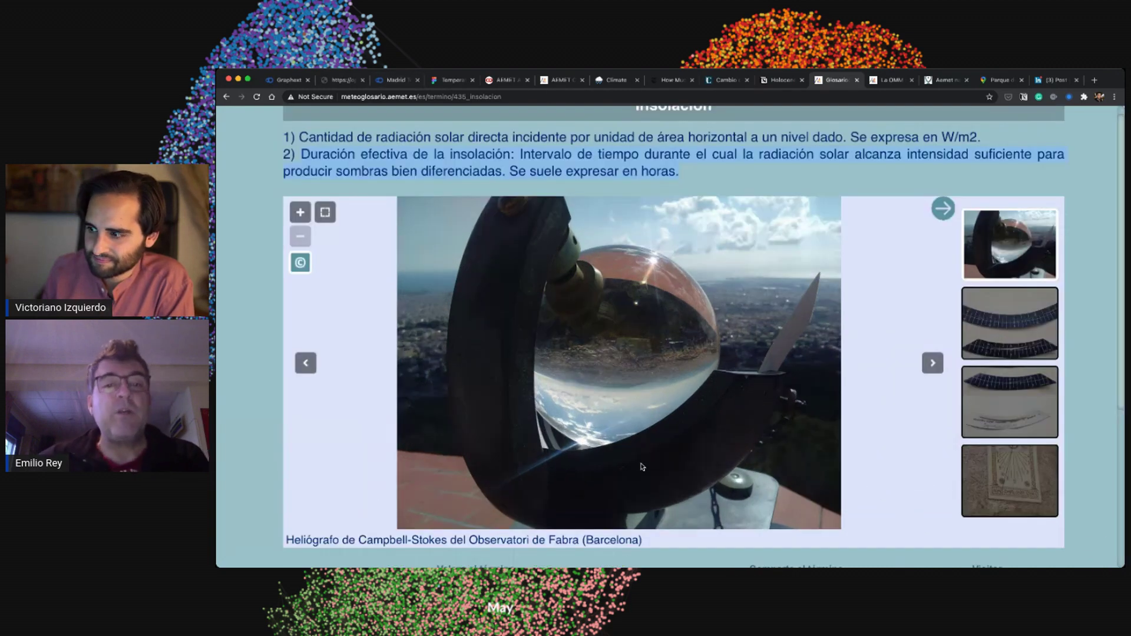
{"action": "scroll", "coordinate": [642, 466], "scroll_direction": "down", "scroll_amount": 2}
{"action": "scroll", "coordinate": [642, 467], "scroll_direction": "right", "scroll_amount": 2}
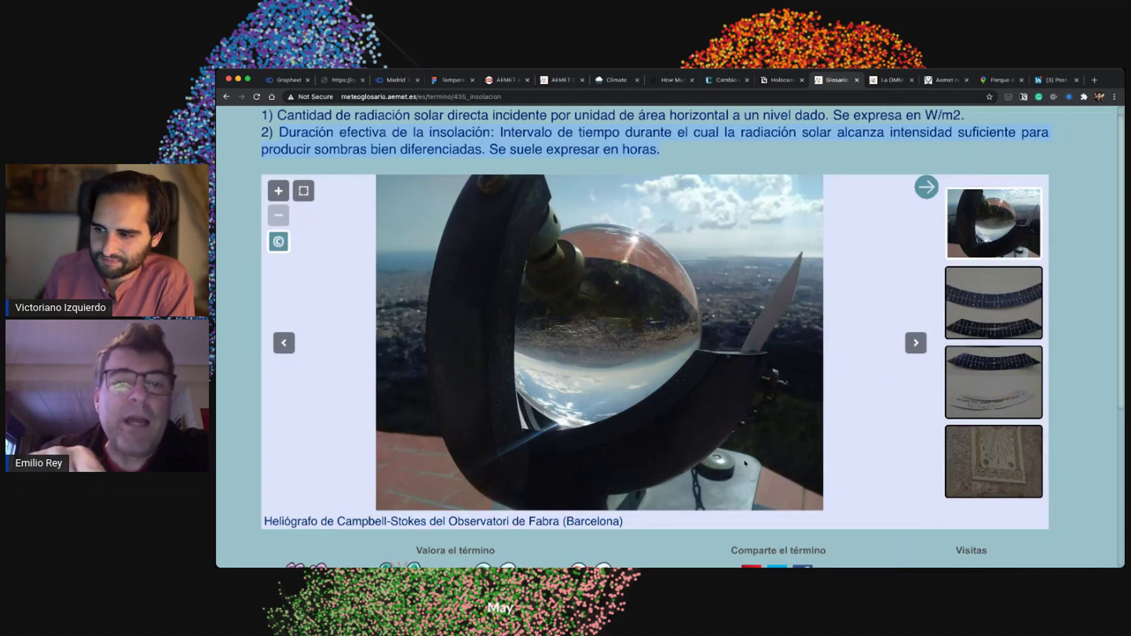
{"action": "scroll", "coordinate": [873, 463], "scroll_direction": "up", "scroll_amount": 1}
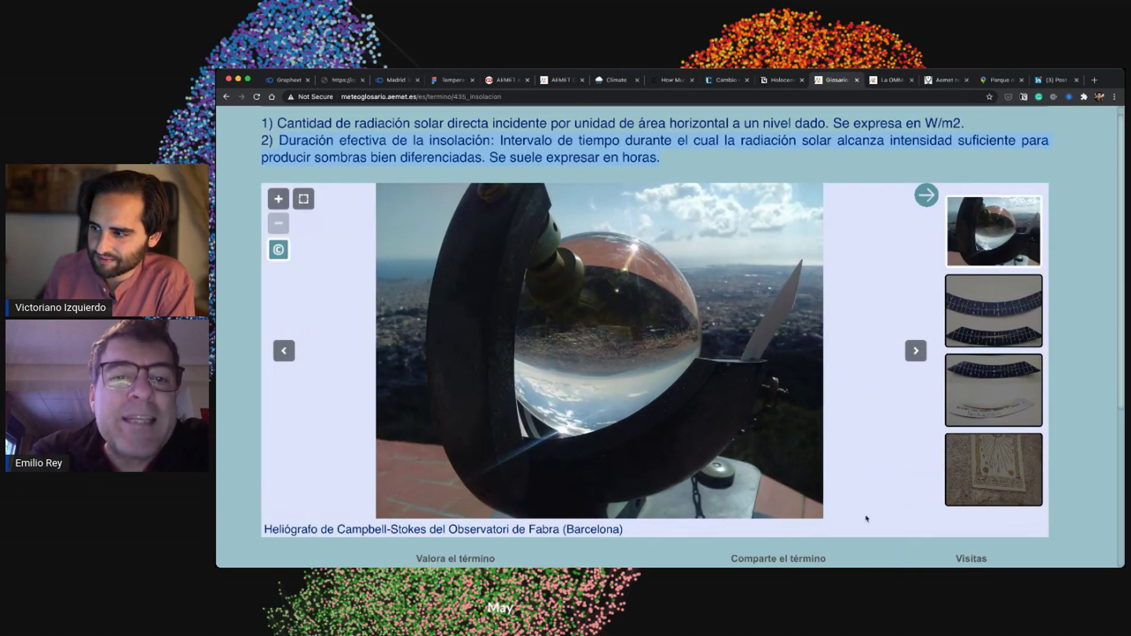
{"action": "scroll", "coordinate": [867, 518], "scroll_direction": "left", "scroll_amount": 1}
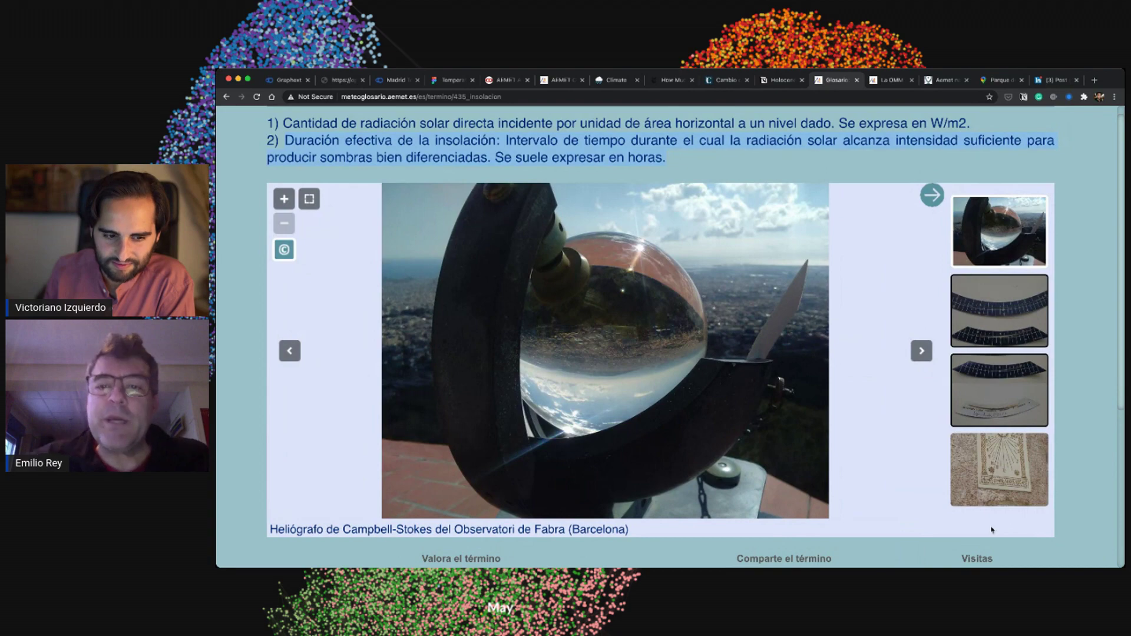
{"action": "scroll", "coordinate": [996, 518], "scroll_direction": "down", "scroll_amount": 2}
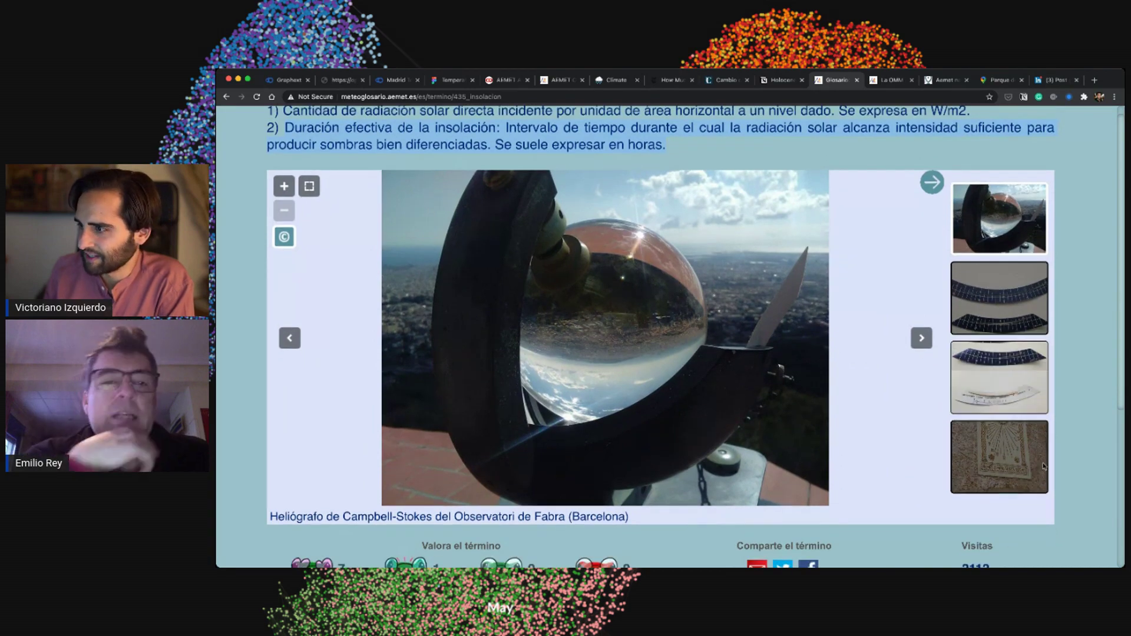
- Examine the enlarged thumbnails of the heliograph's recording cards in the Insolación entry
{"action": "scroll", "coordinate": [1044, 467], "scroll_direction": "up", "scroll_amount": 5}
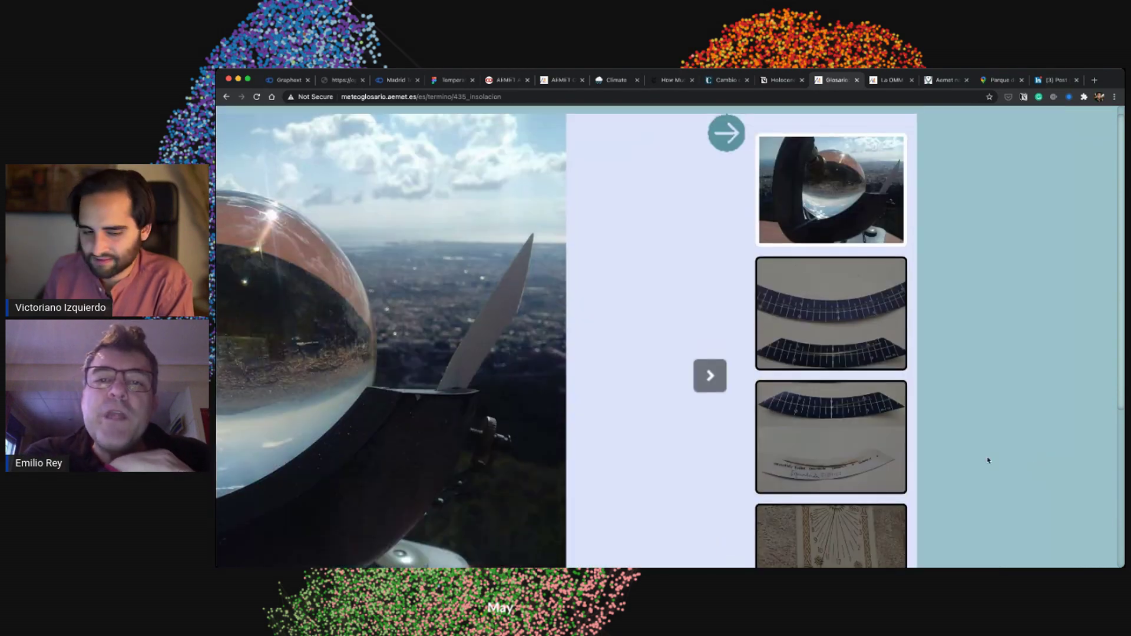
{"action": "scroll", "coordinate": [987, 460], "scroll_direction": "up", "scroll_amount": 5}
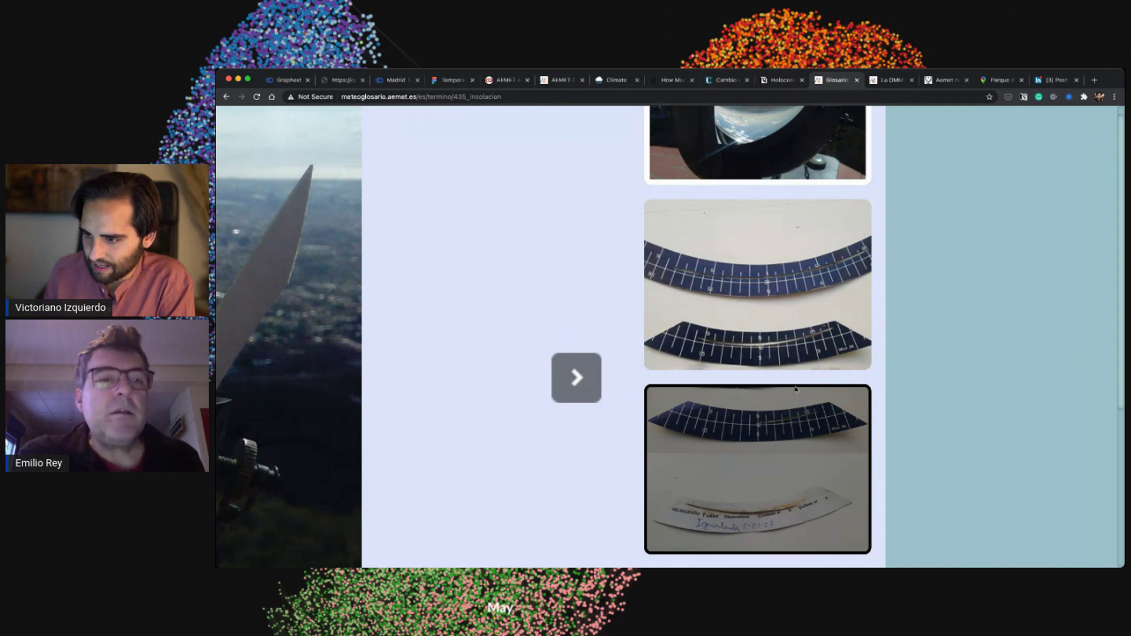
{"action": "scroll", "coordinate": [761, 564], "scroll_direction": "down", "scroll_amount": 1}
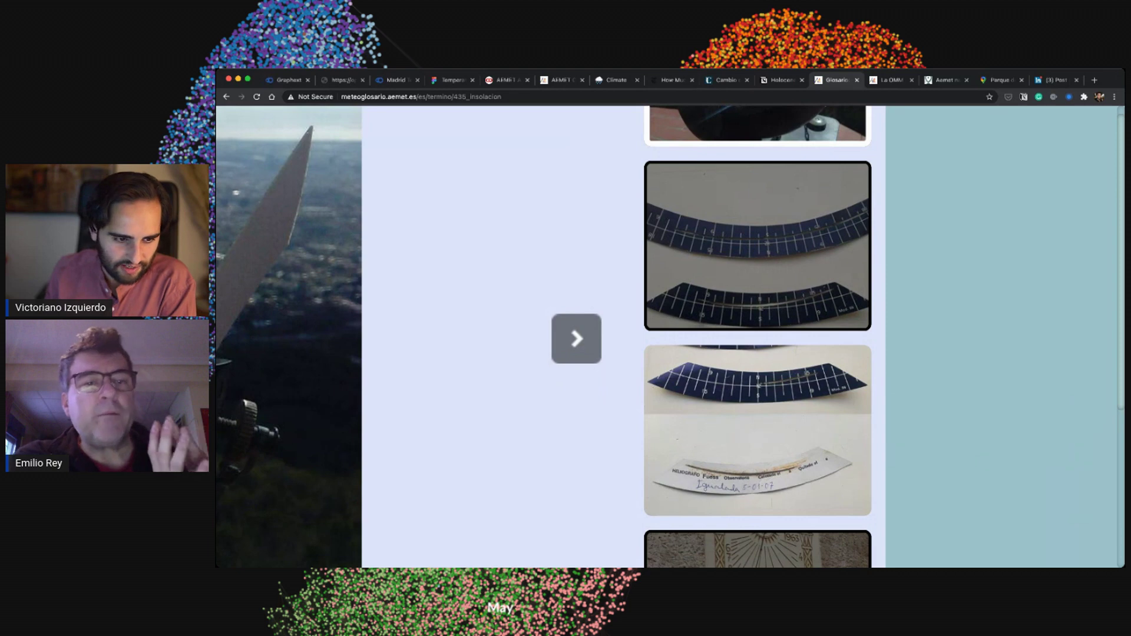
{"action": "scroll", "coordinate": [749, 543], "scroll_direction": "down", "scroll_amount": 1}
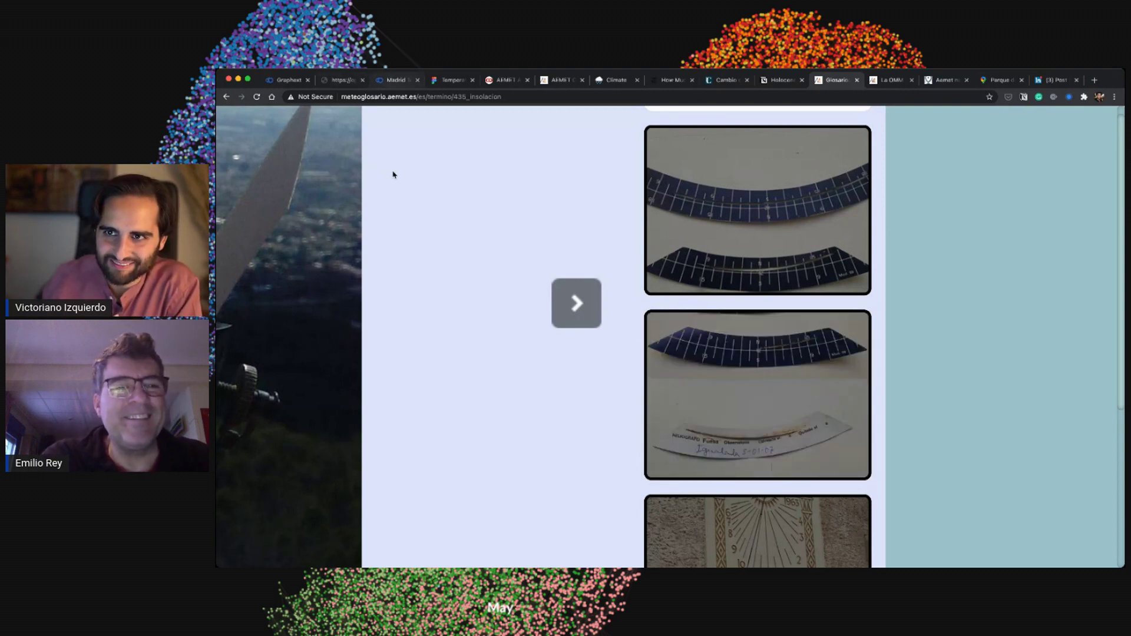
- Return to the Graphext dataset setup and assign tmin, prec, tmax, sol, presMax and presMin as factors of the analysis
{"action": "key", "text": "super+3"}
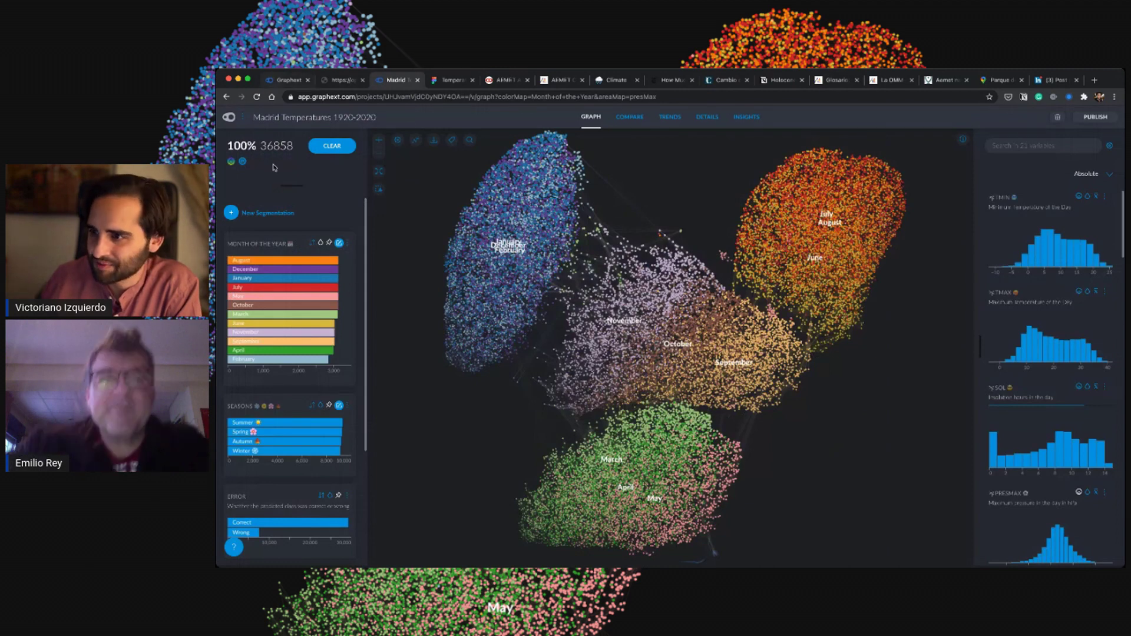
{"action": "key", "text": "super+1"}
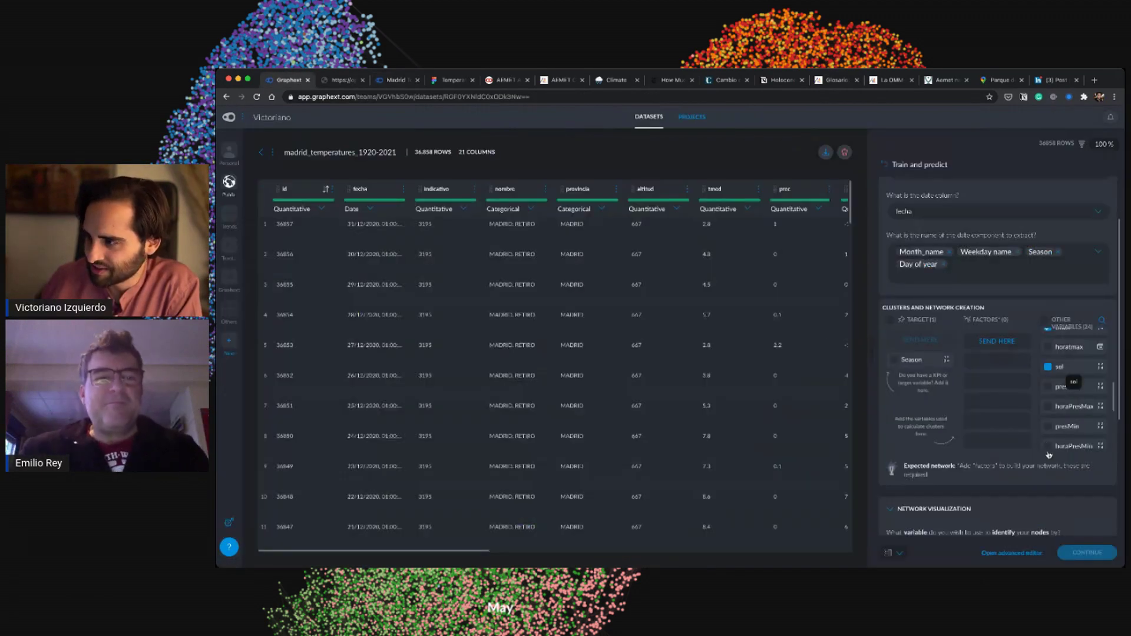
{"action": "scroll", "coordinate": [1072, 389], "scroll_direction": "up", "scroll_amount": 1}
{"action": "left_click", "coordinate": [1047, 399]}
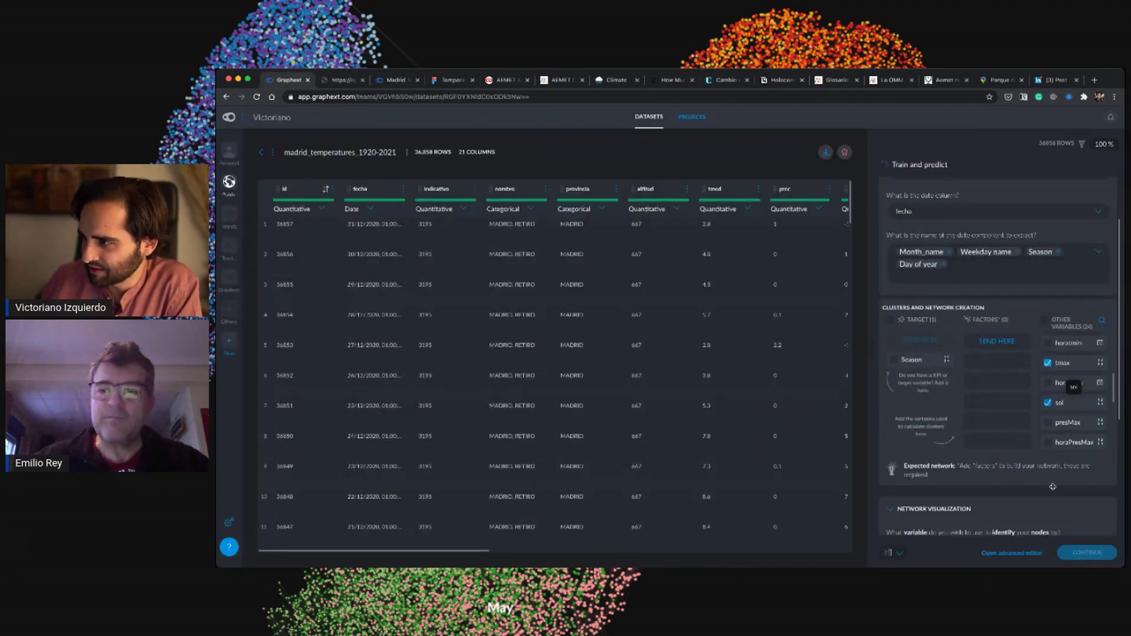
{"action": "left_click", "coordinate": [995, 425]}
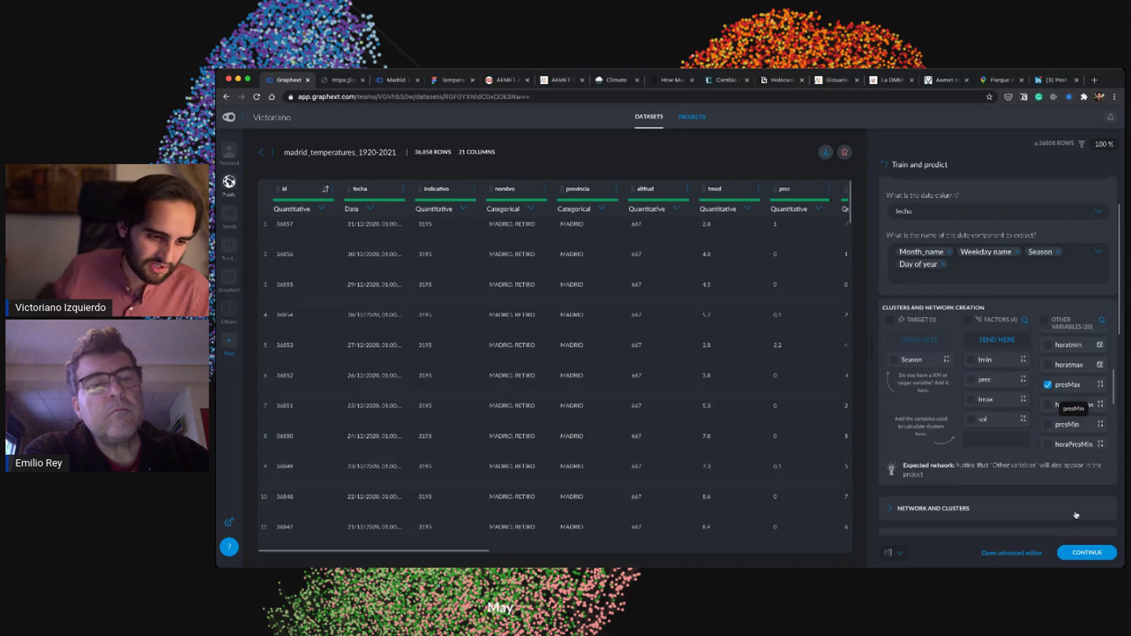
{"action": "left_click", "coordinate": [1047, 425]}
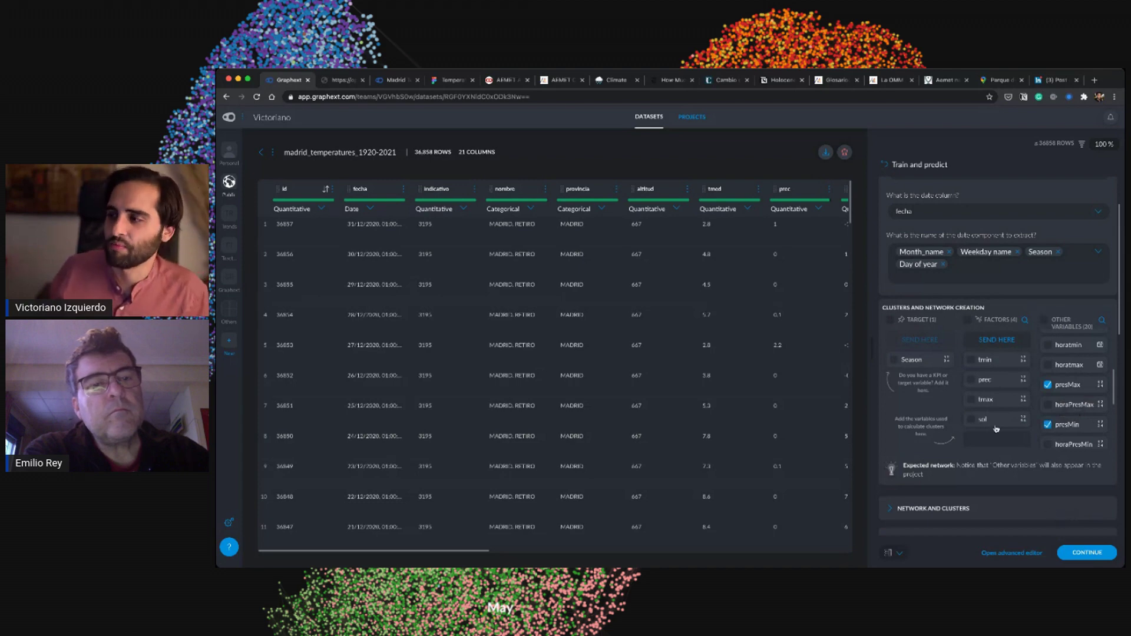
{"action": "left_click_drag", "start_coordinate": [993, 429], "coordinate": [992, 428]}
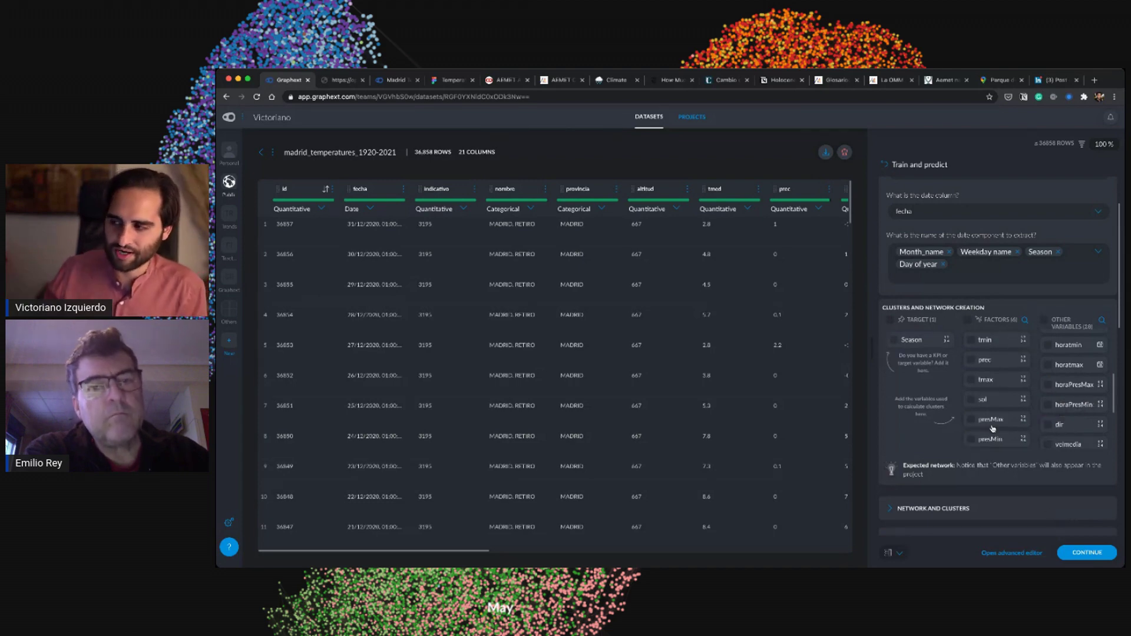
{"action": "scroll", "coordinate": [983, 487], "scroll_direction": "down", "scroll_amount": 1}
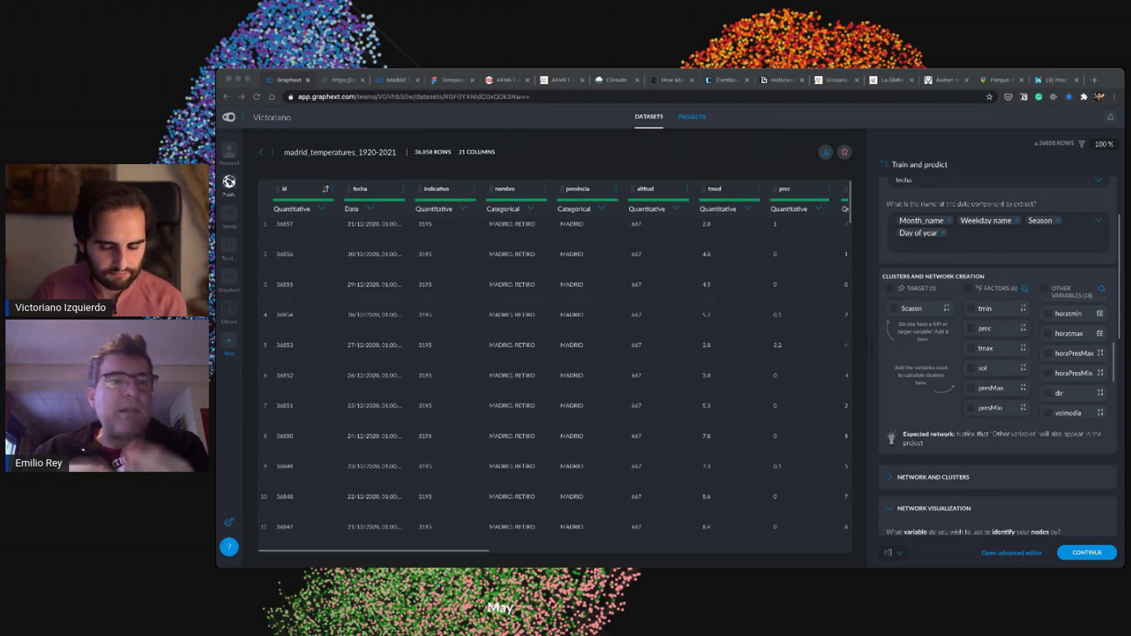
{"action": "scroll", "coordinate": [1067, 406], "scroll_direction": "up", "scroll_amount": 1}
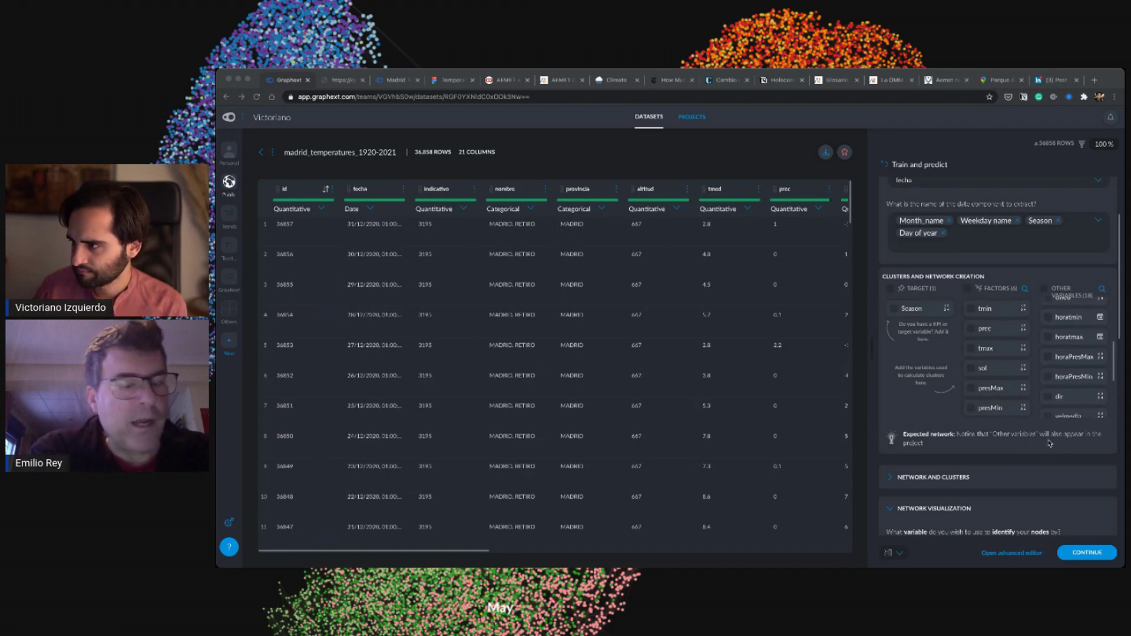
{"action": "left_click", "coordinate": [1055, 443]}
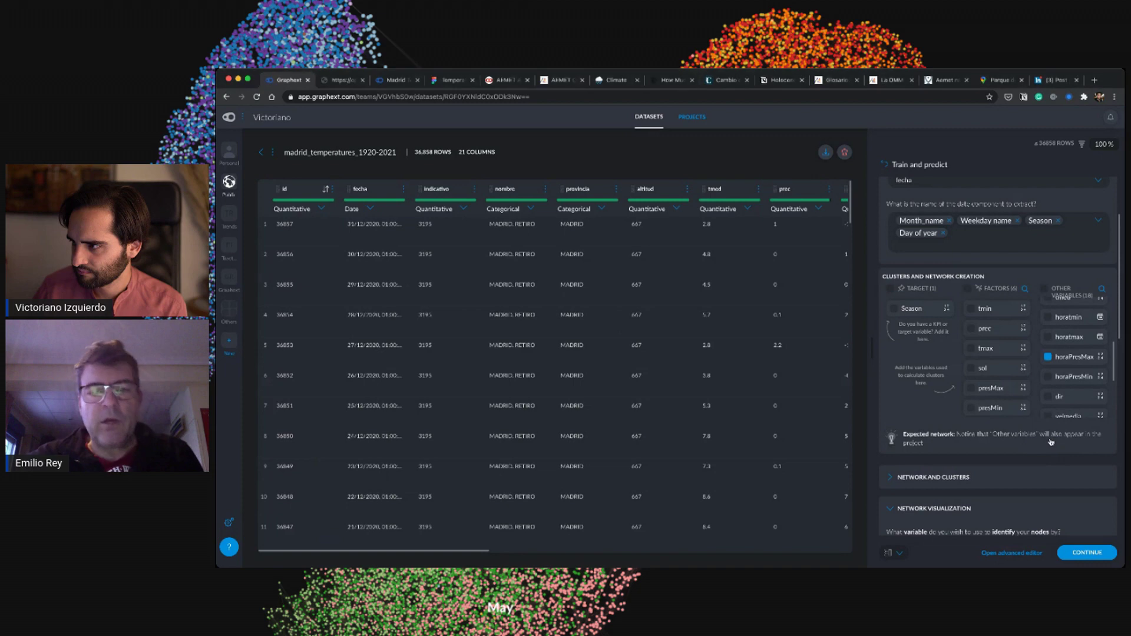
{"action": "scroll", "coordinate": [1065, 447], "scroll_direction": "up", "scroll_amount": 5}
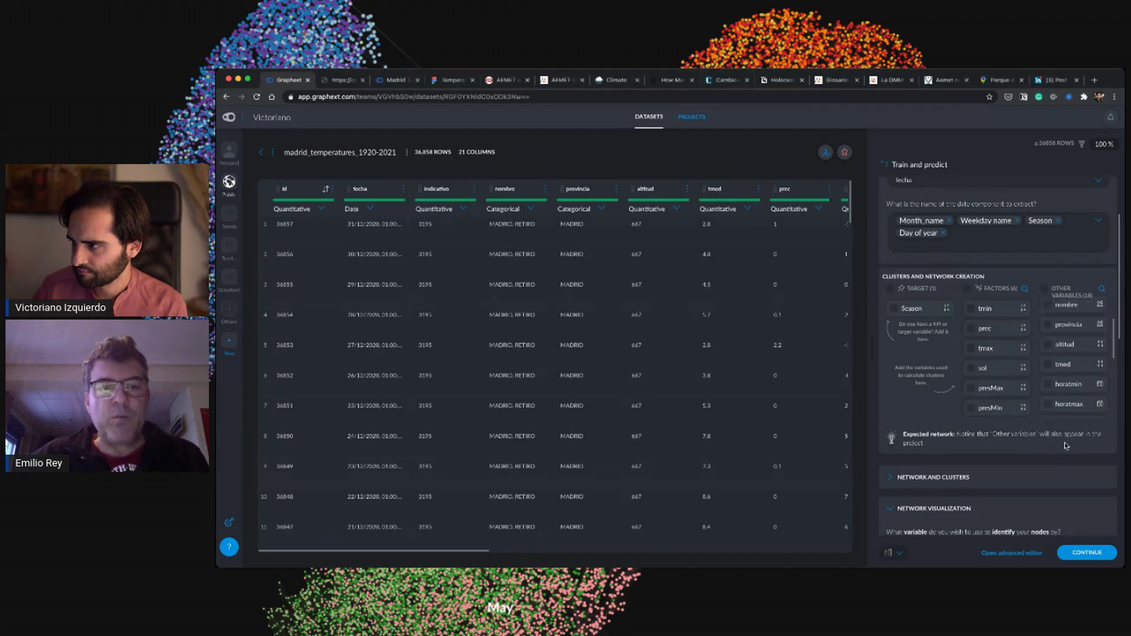
{"action": "scroll", "coordinate": [1065, 447], "scroll_direction": "down", "scroll_amount": 5}
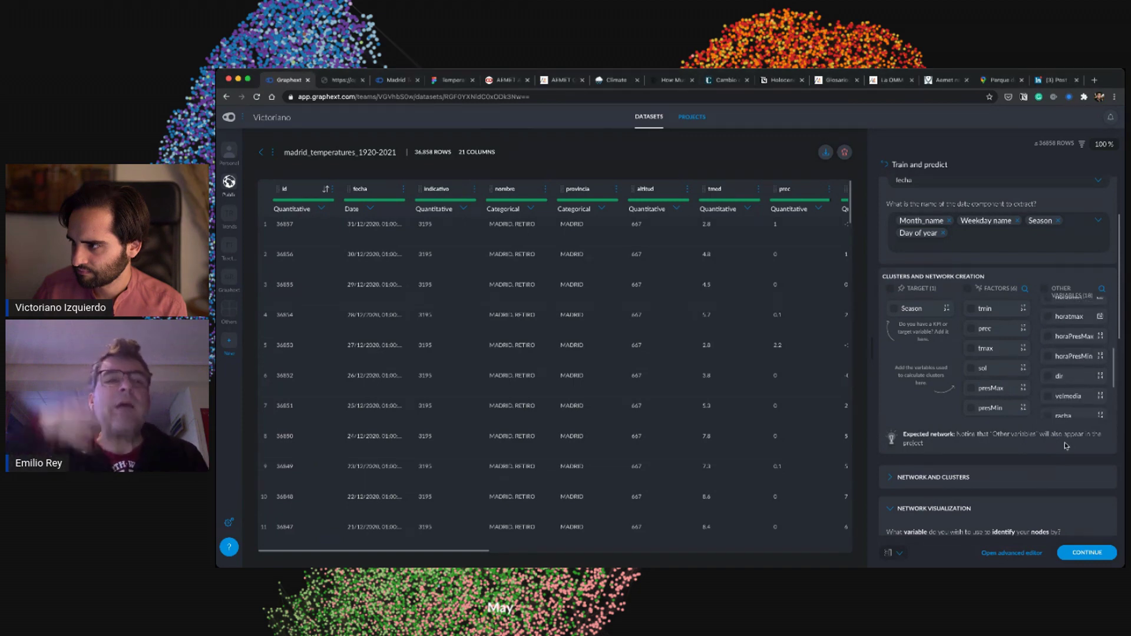
{"action": "scroll", "coordinate": [1065, 447], "scroll_direction": "down", "scroll_amount": 2}
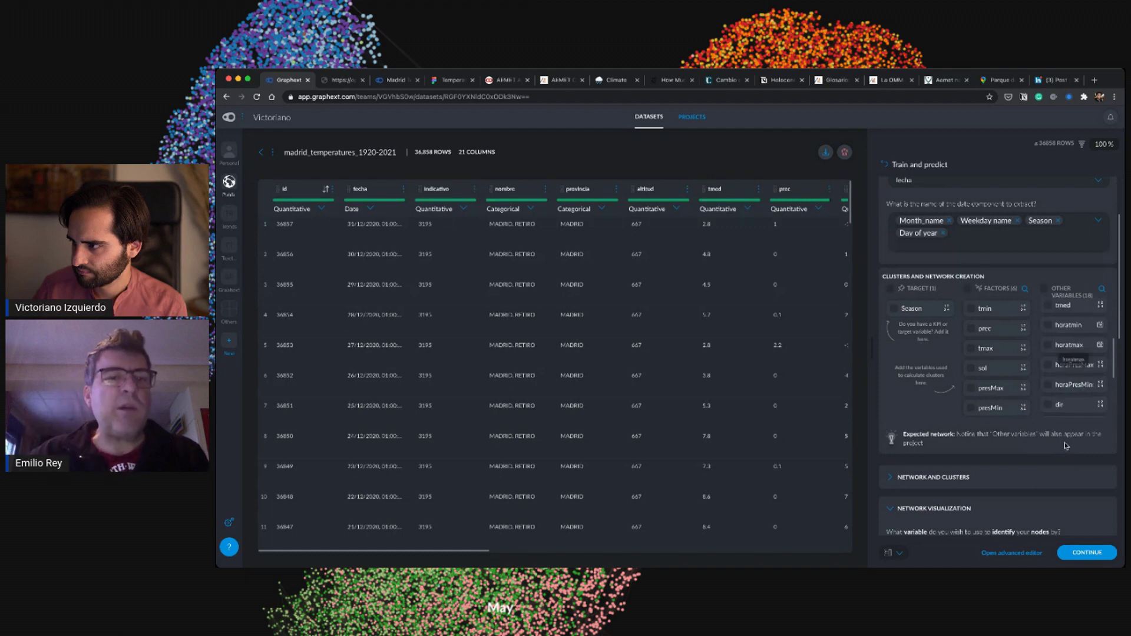
- Find dir, velmedia and racha among the Train and predict analysis's other variables and add them as factors
{"action": "scroll", "coordinate": [1065, 447], "scroll_direction": "down", "scroll_amount": 2}
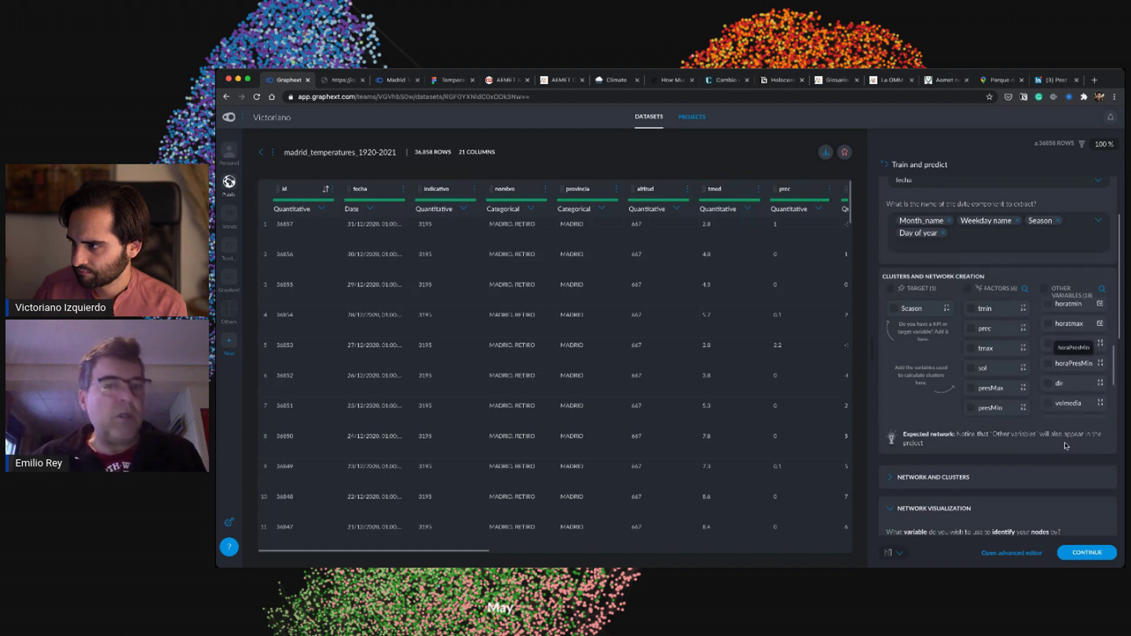
{"action": "scroll", "coordinate": [1065, 447], "scroll_direction": "up", "scroll_amount": 3}
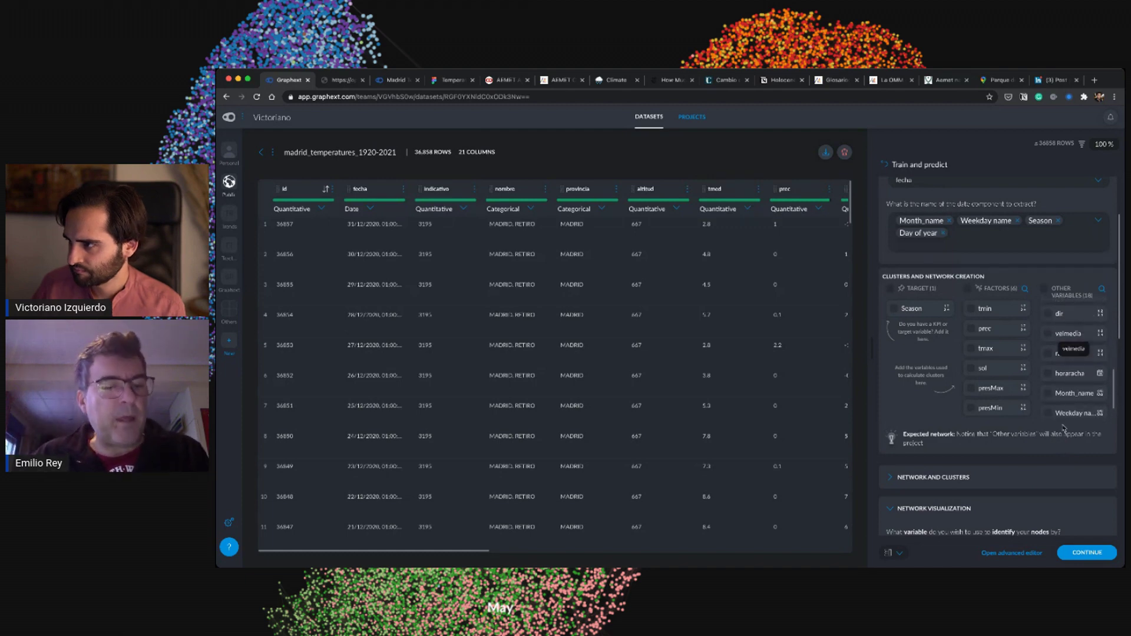
{"action": "scroll", "coordinate": [1065, 446], "scroll_direction": "down", "scroll_amount": 1}
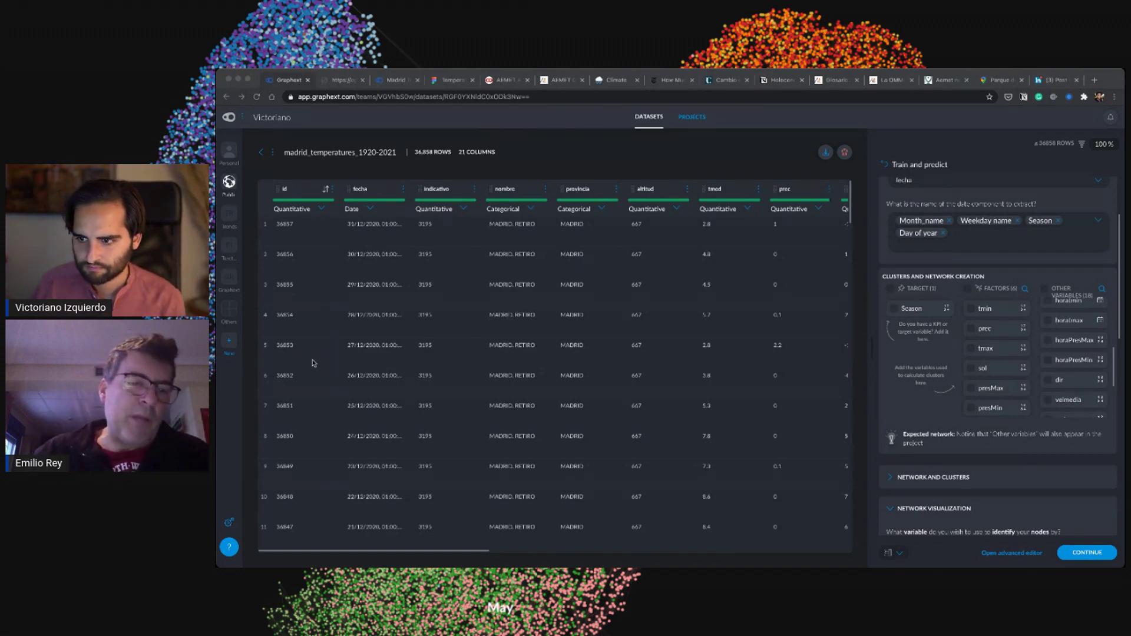
{"action": "left_click", "coordinate": [607, 390]}
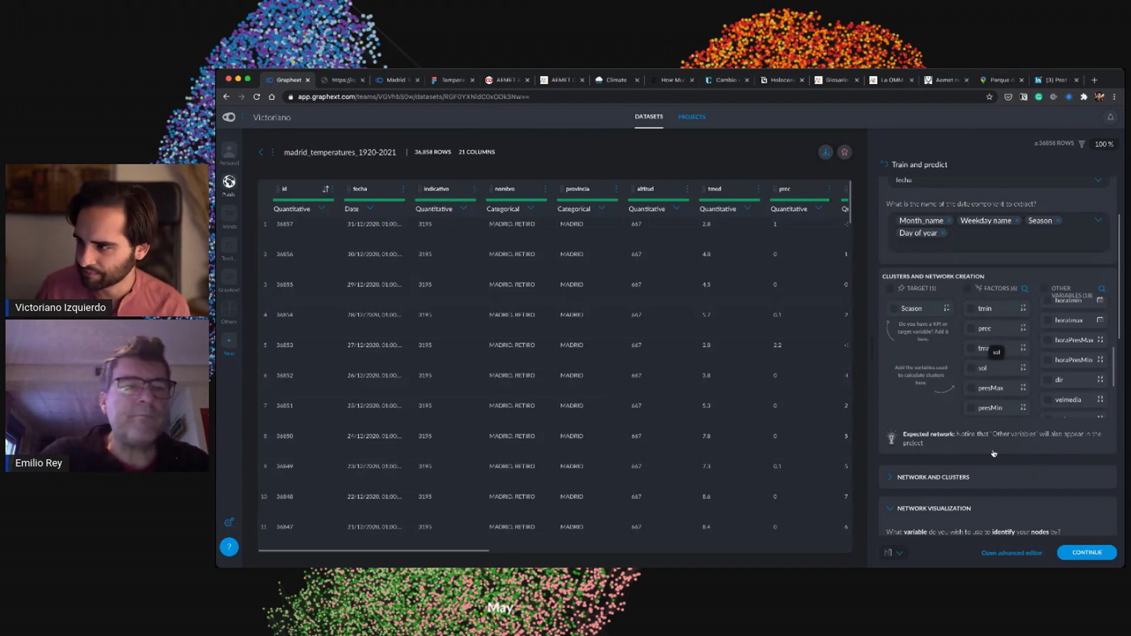
{"action": "scroll", "coordinate": [994, 452], "scroll_direction": "down", "scroll_amount": 1}
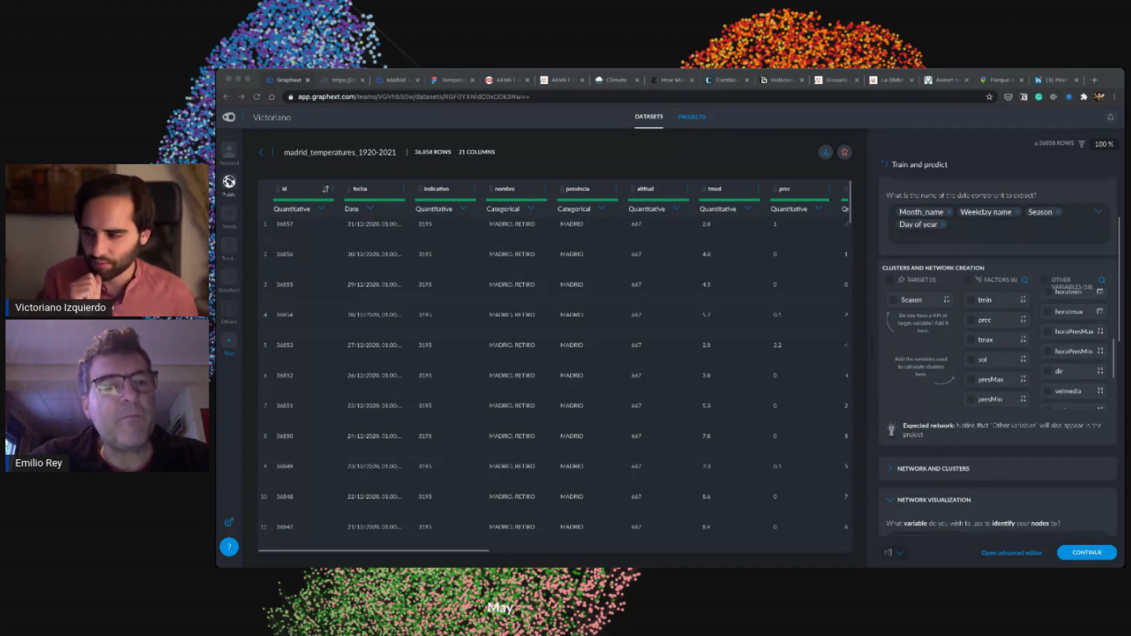
{"action": "scroll", "coordinate": [1072, 377], "scroll_direction": "down", "scroll_amount": 1}
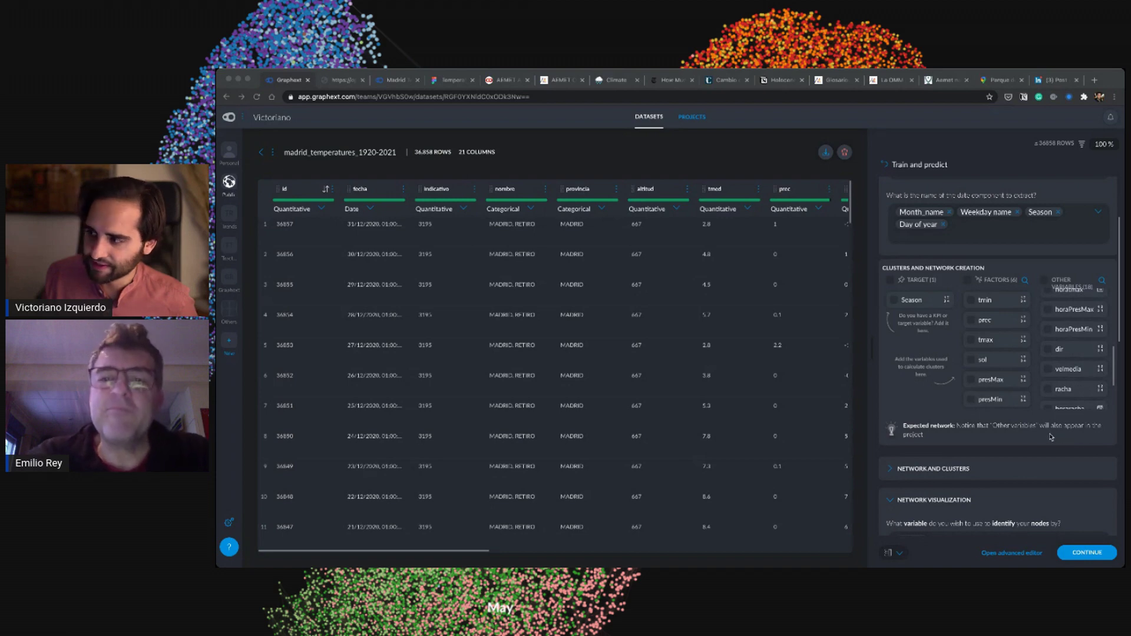
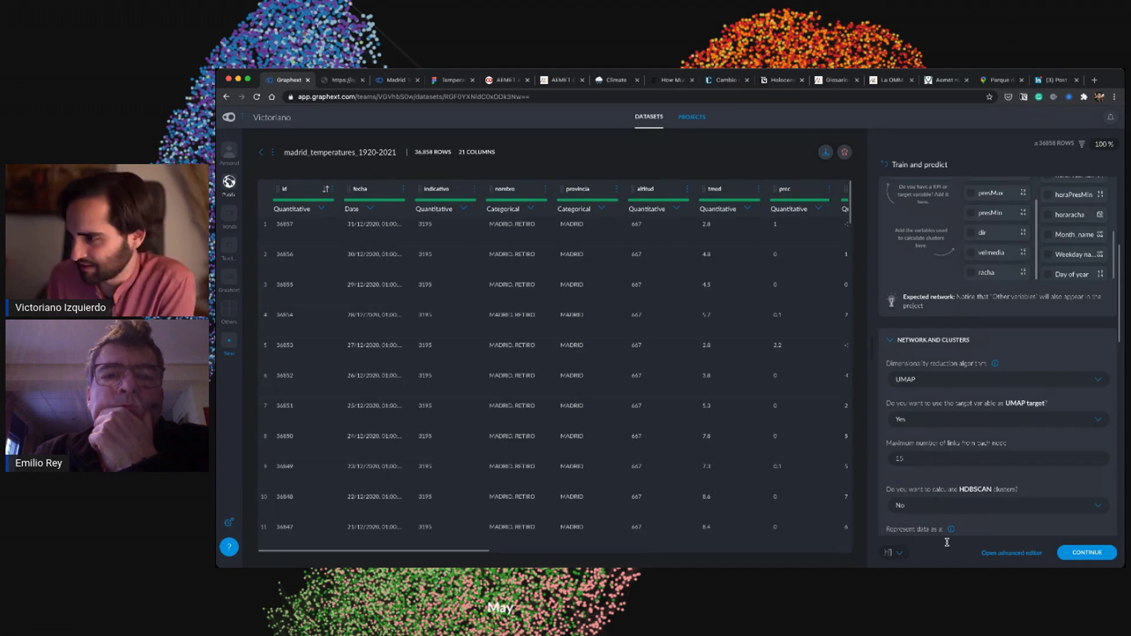
- Examine the dimensionality reduction, UMAP target, link limit, HDBSCAN and data representation settings for the network and clusters
{"action": "scroll", "coordinate": [962, 500], "scroll_direction": "down", "scroll_amount": 1}
{"action": "scroll", "coordinate": [962, 500], "scroll_direction": "down", "scroll_amount": 2}
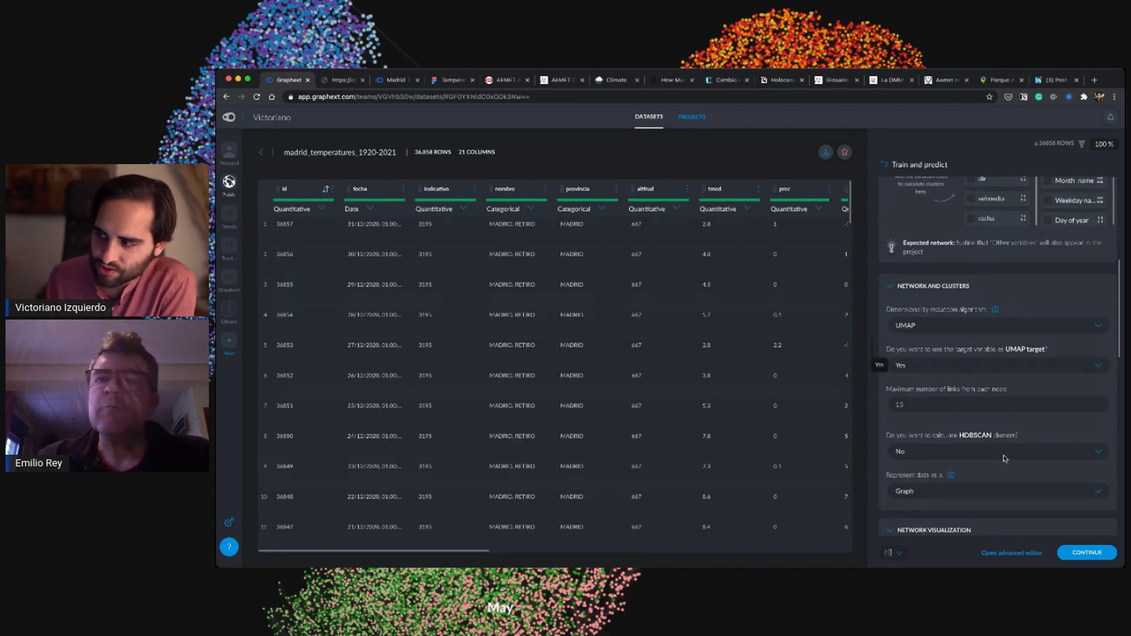
{"action": "scroll", "coordinate": [1007, 460], "scroll_direction": "up", "scroll_amount": 2}
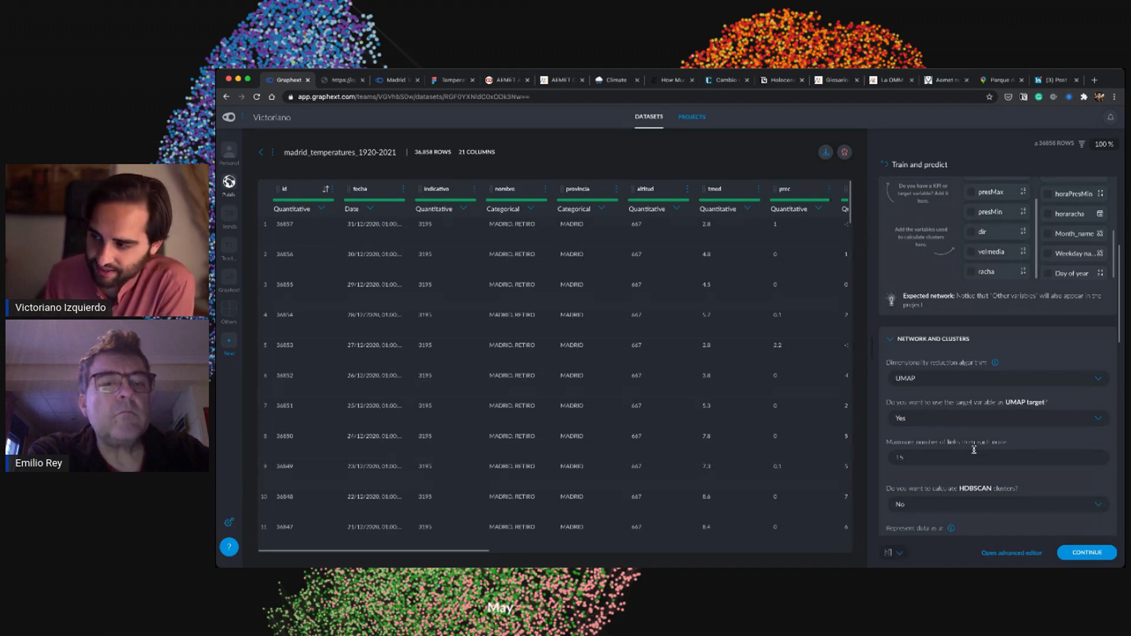
{"action": "scroll", "coordinate": [941, 380], "scroll_direction": "up", "scroll_amount": 1}
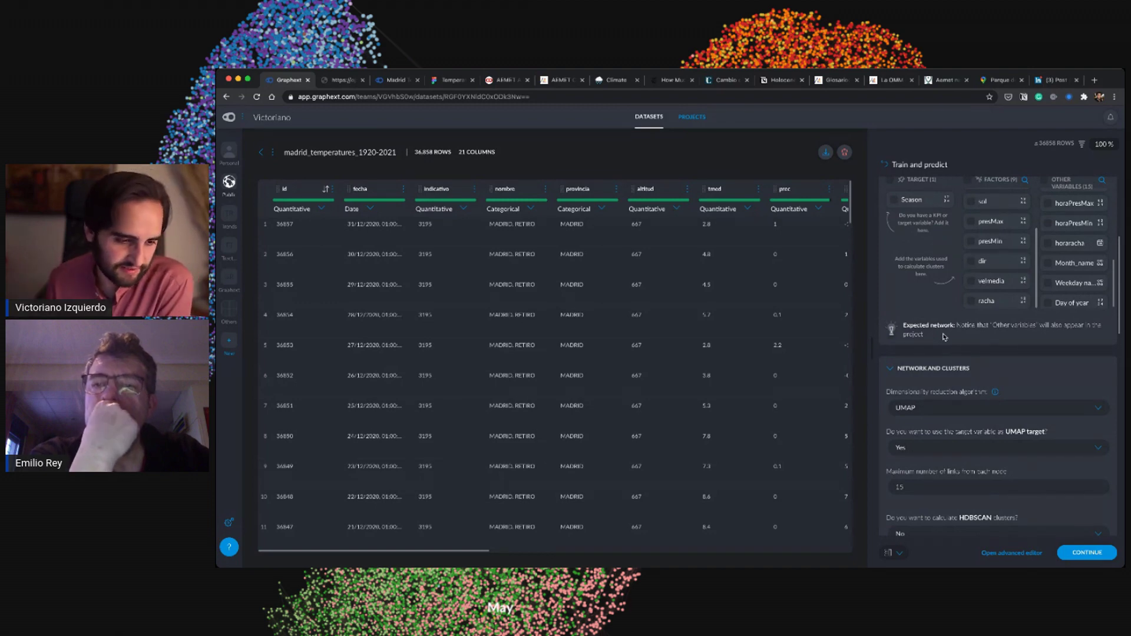
{"action": "scroll", "coordinate": [986, 375], "scroll_direction": "down", "scroll_amount": 3}
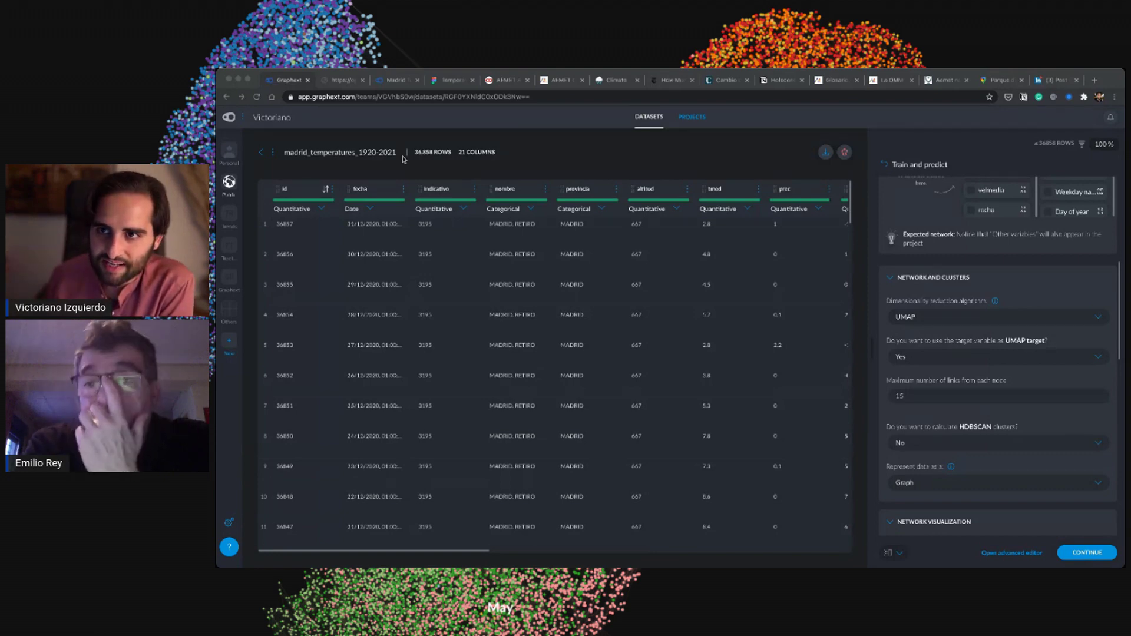
- Examine the segmentation and training code in the madrid temperatures 1920-2020 recipe's advanced editor, then return to the 1920-2021 setup
{"action": "key", "text": "super+3"}
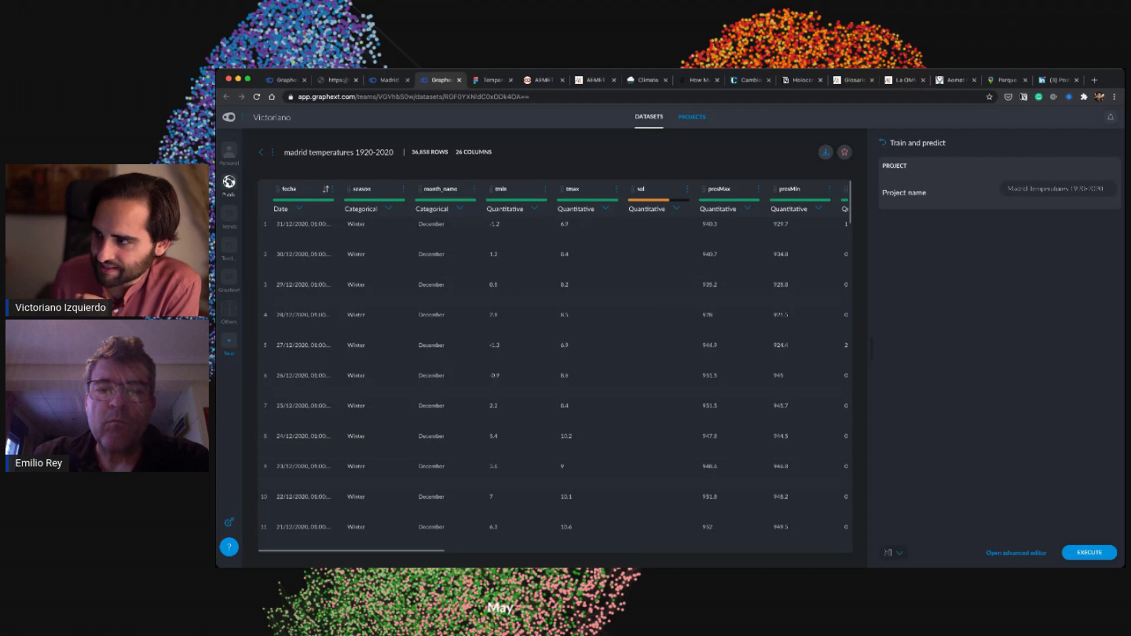
{"action": "left_click", "coordinate": [1016, 553]}
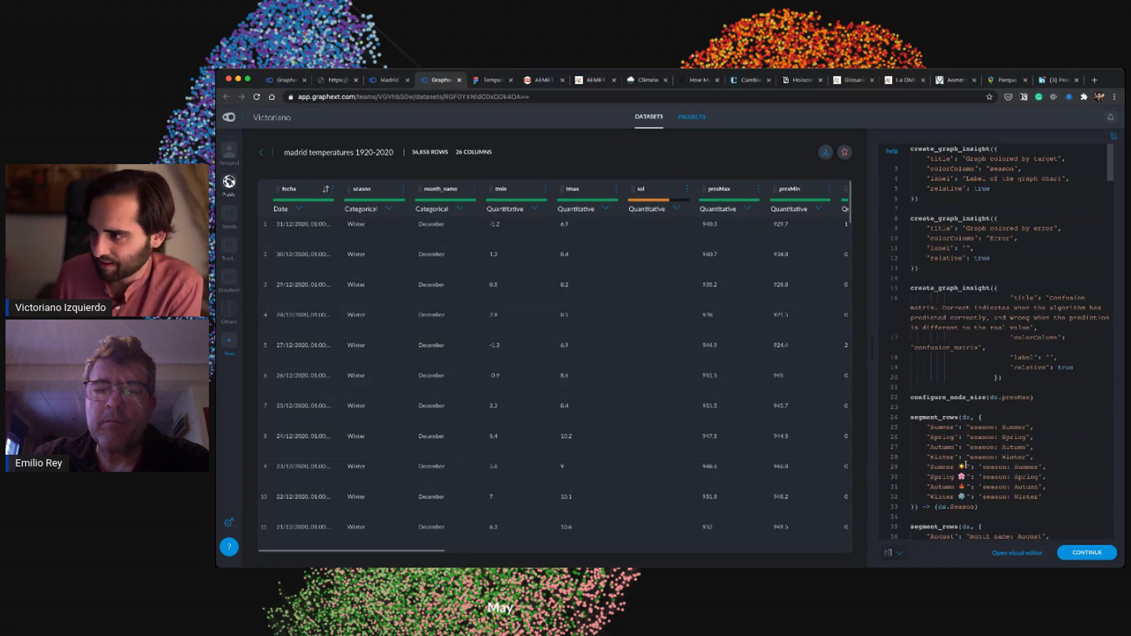
{"action": "scroll", "coordinate": [989, 341], "scroll_direction": "down", "scroll_amount": 10}
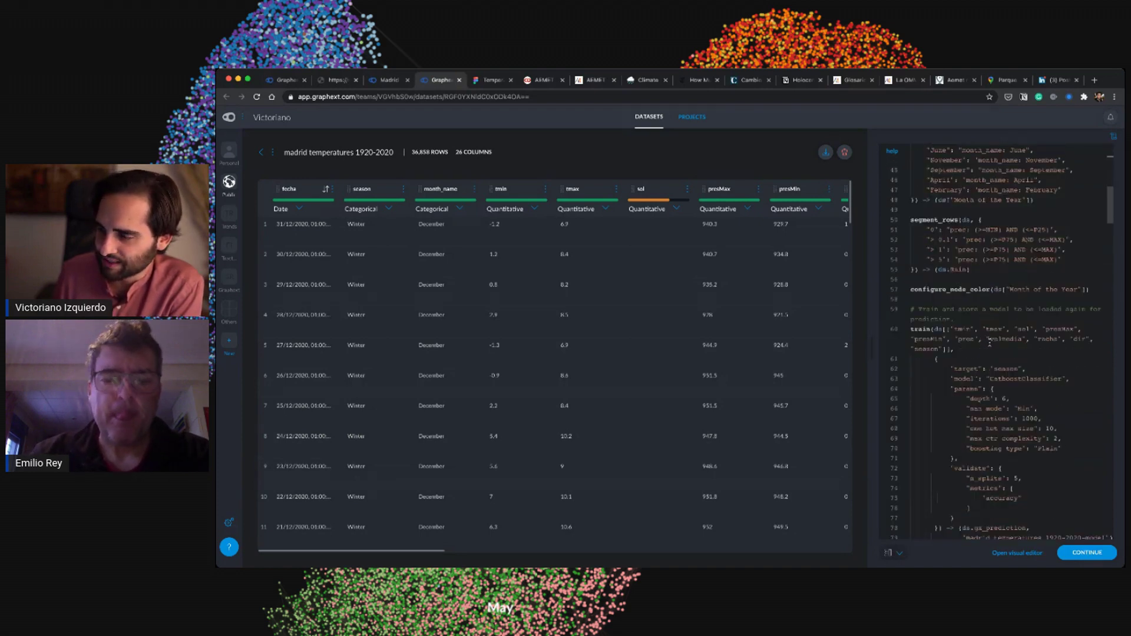
{"action": "scroll", "coordinate": [990, 341], "scroll_direction": "down", "scroll_amount": 3}
{"action": "scroll", "coordinate": [989, 340], "scroll_direction": "up", "scroll_amount": 1}
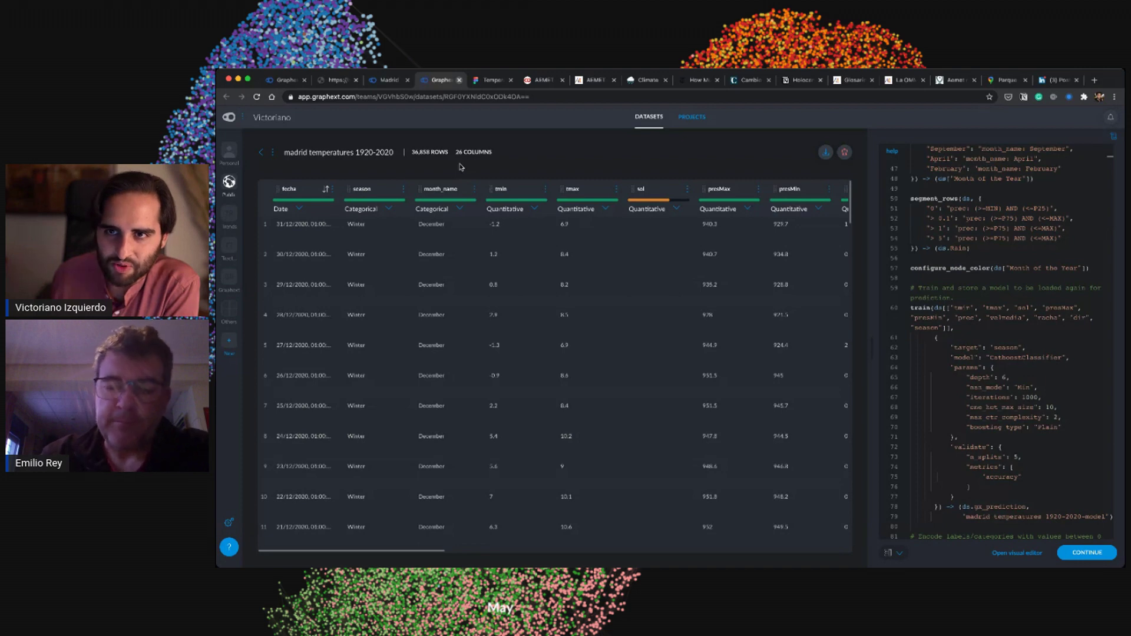
{"action": "left_click", "coordinate": [459, 79]}
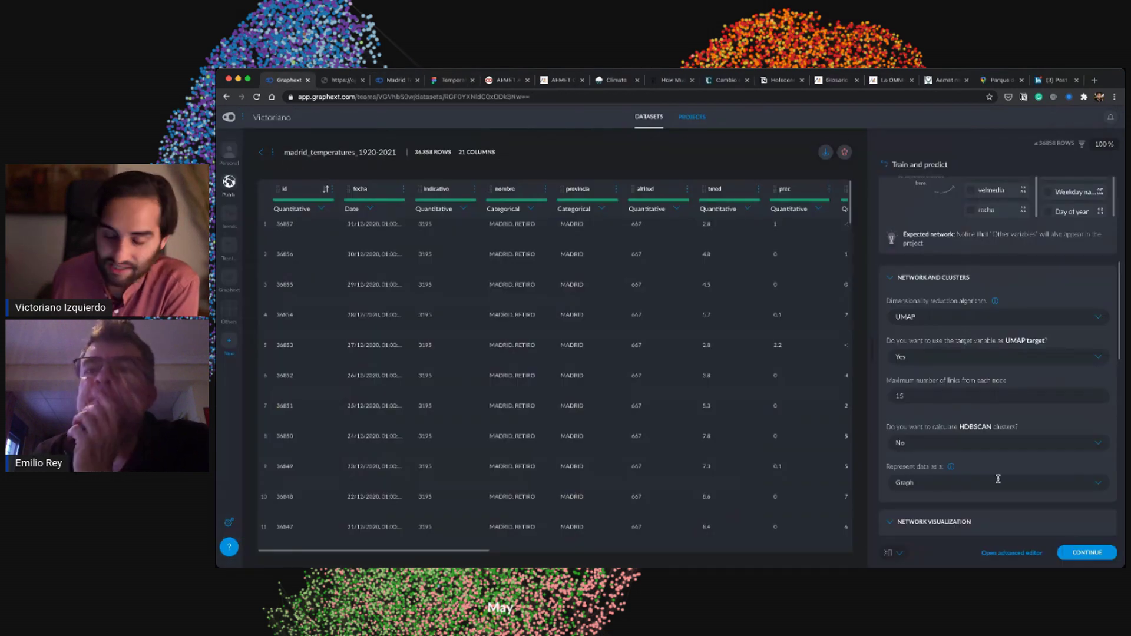
- Review the data representation options and the network visualization settings, including region labels, pinned variables, node color and variable order
{"action": "scroll", "coordinate": [1001, 482], "scroll_direction": "down", "scroll_amount": 3}
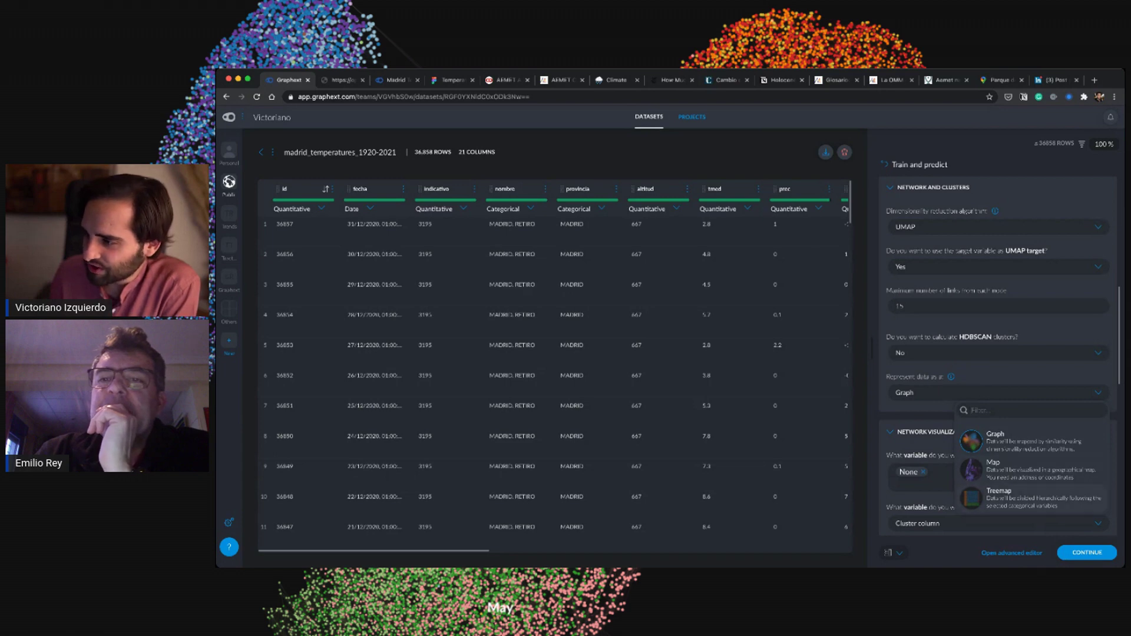
{"action": "left_click", "coordinate": [937, 505]}
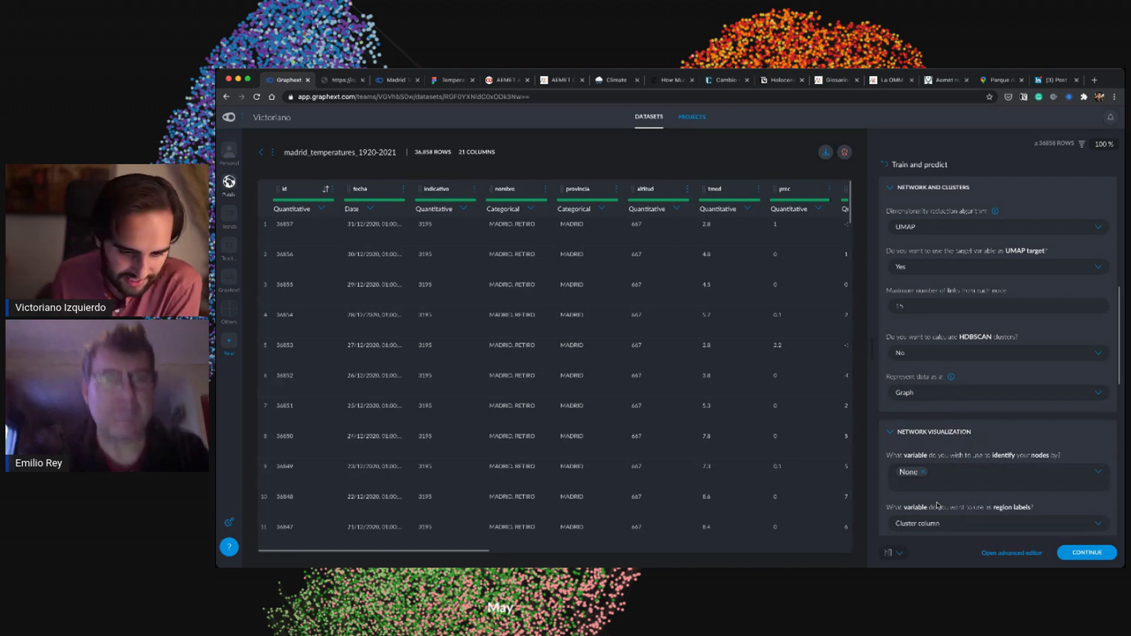
{"action": "scroll", "coordinate": [937, 505], "scroll_direction": "down", "scroll_amount": 1}
{"action": "scroll", "coordinate": [937, 505], "scroll_direction": "down", "scroll_amount": 6}
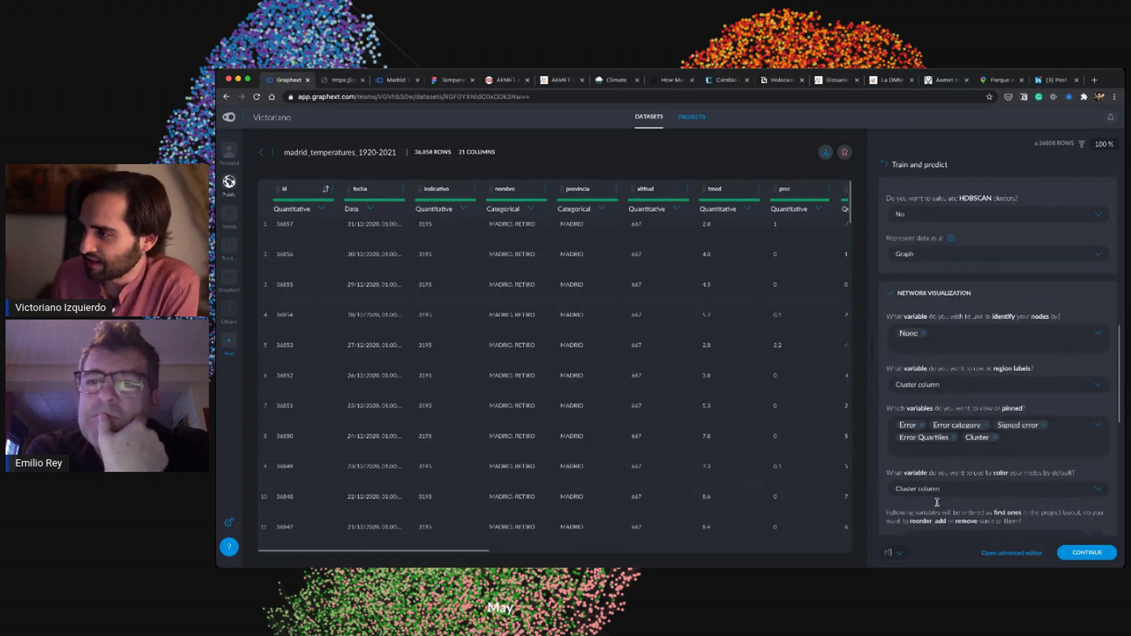
{"action": "scroll", "coordinate": [937, 502], "scroll_direction": "down", "scroll_amount": 2}
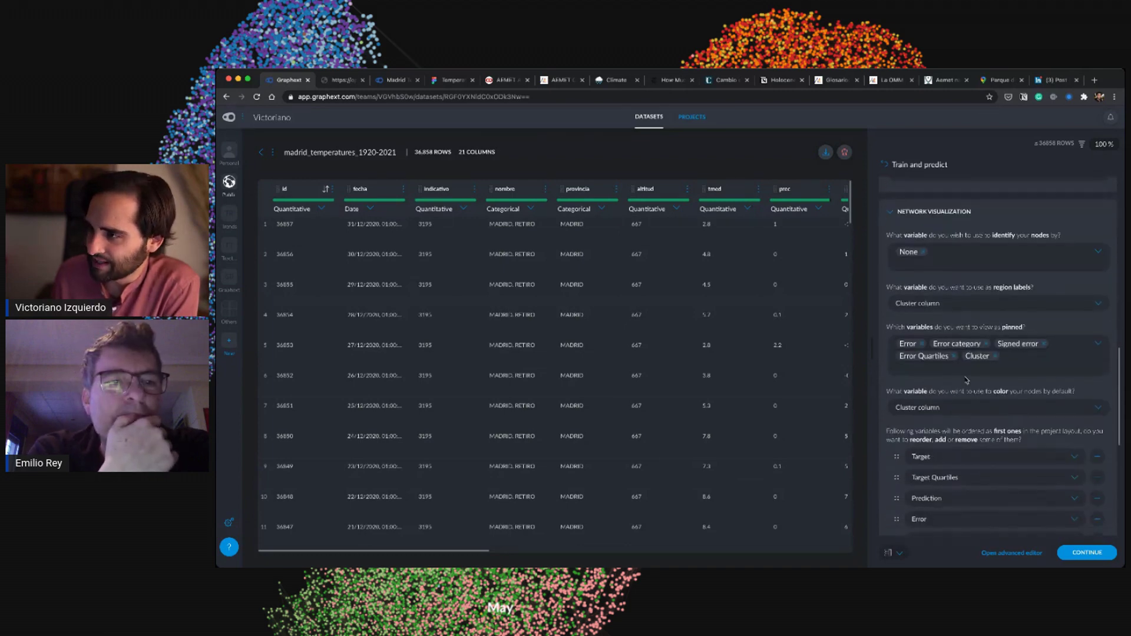
{"action": "scroll", "coordinate": [998, 392], "scroll_direction": "down", "scroll_amount": 10}
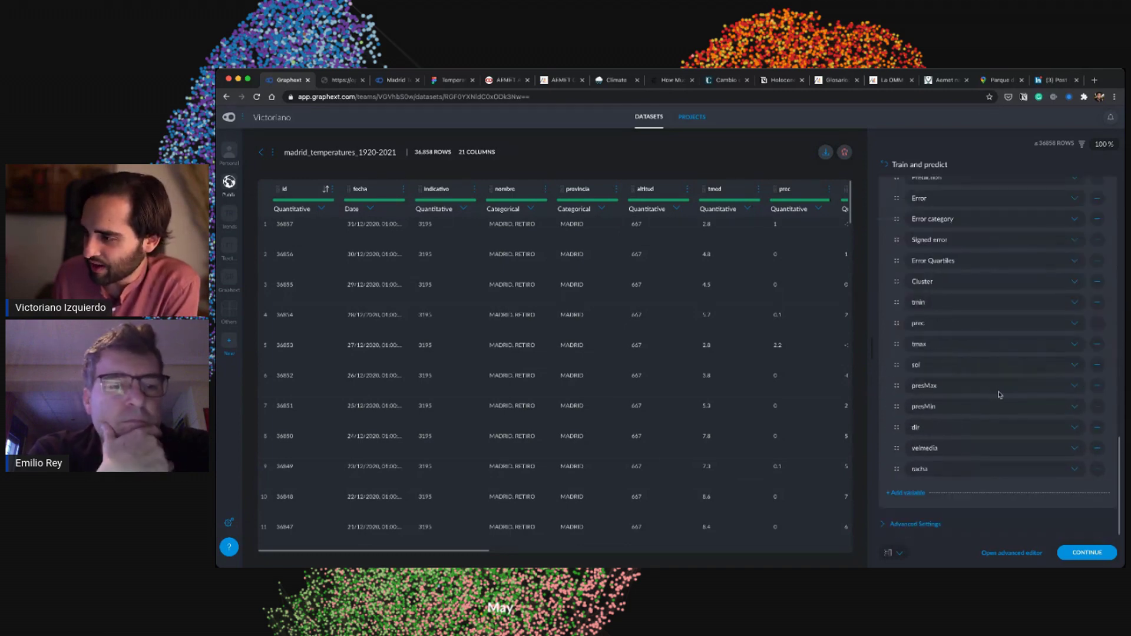
- Open the advanced settings and examine the model parameters and validation settings
{"action": "left_click", "coordinate": [915, 523]}
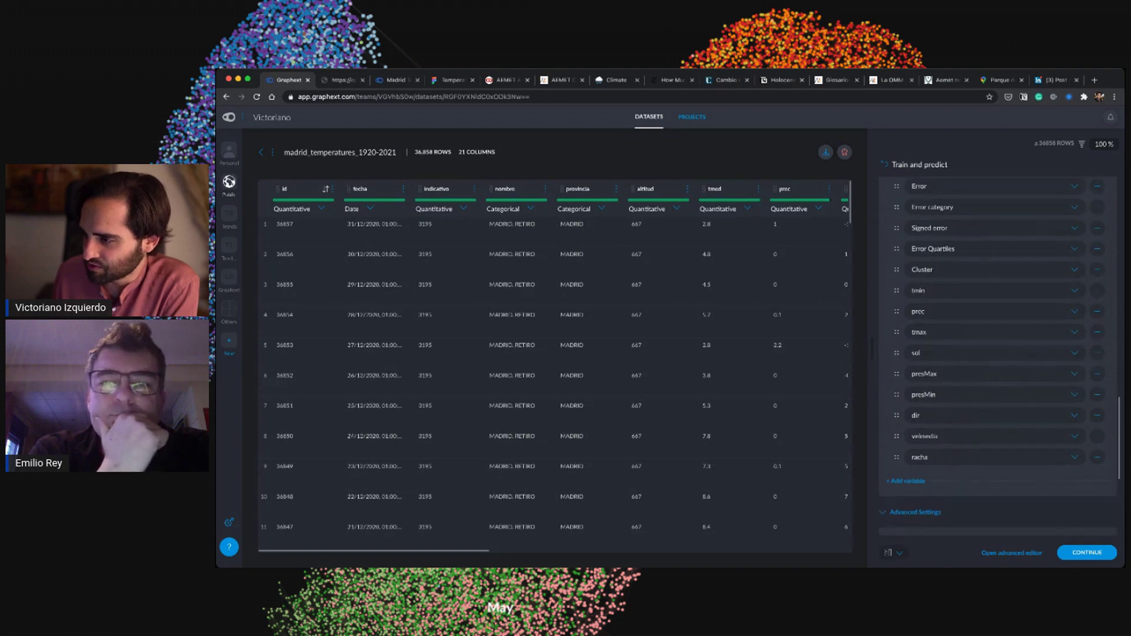
{"action": "scroll", "coordinate": [905, 399], "scroll_direction": "down", "scroll_amount": 8}
{"action": "left_click", "coordinate": [919, 340]}
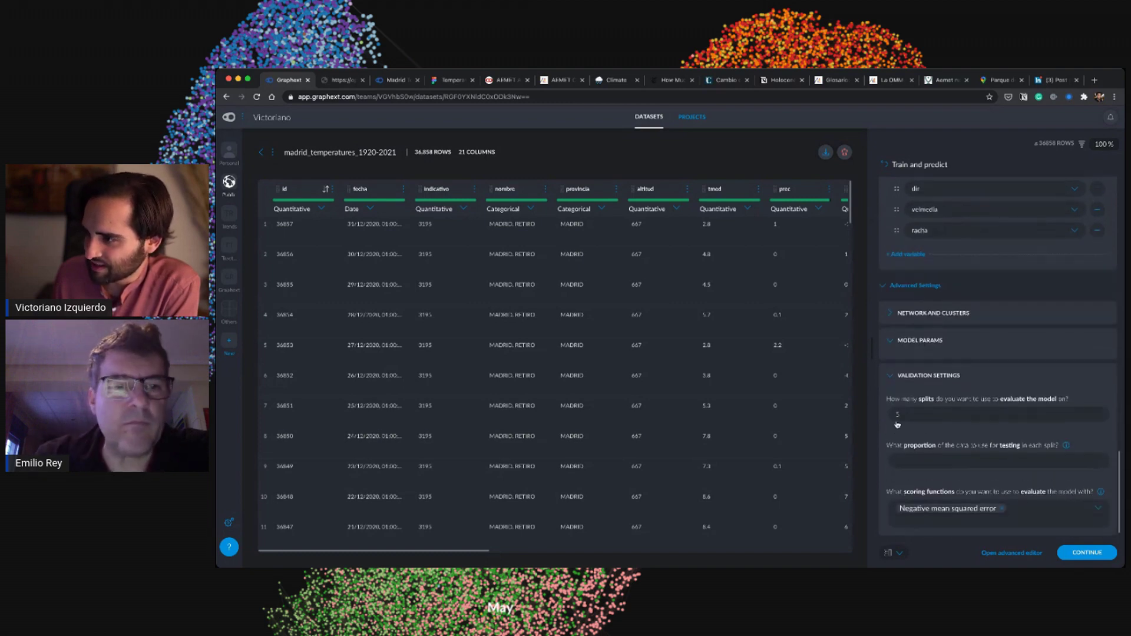
{"action": "scroll", "coordinate": [969, 491], "scroll_direction": "down", "scroll_amount": 1}
{"action": "scroll", "coordinate": [968, 492], "scroll_direction": "down", "scroll_amount": 3}
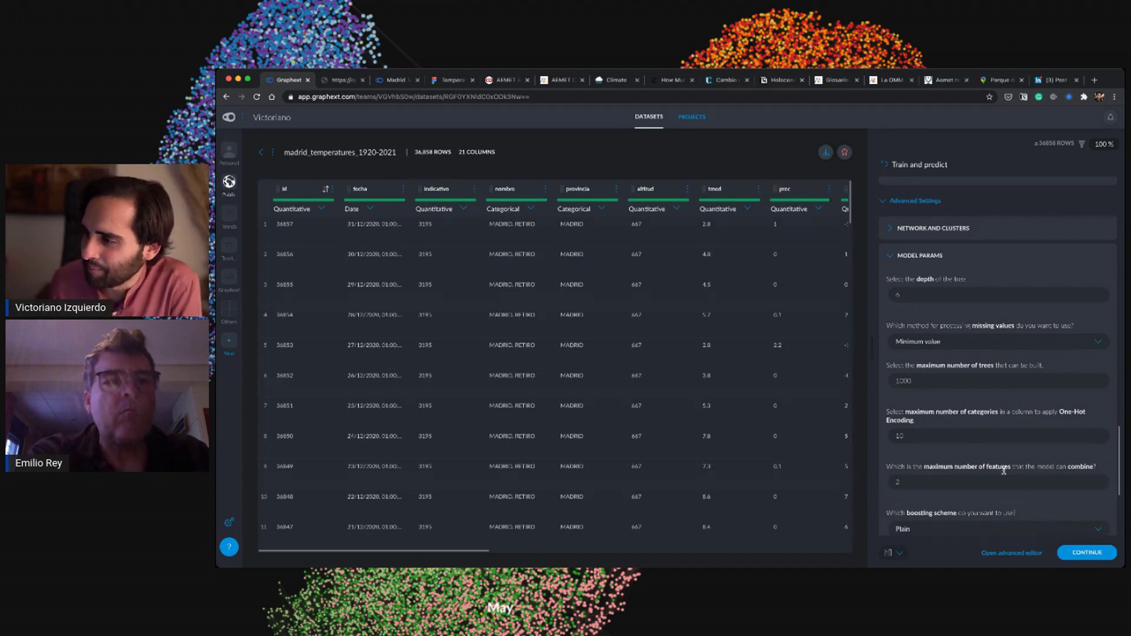
{"action": "scroll", "coordinate": [1003, 471], "scroll_direction": "down", "scroll_amount": 5}
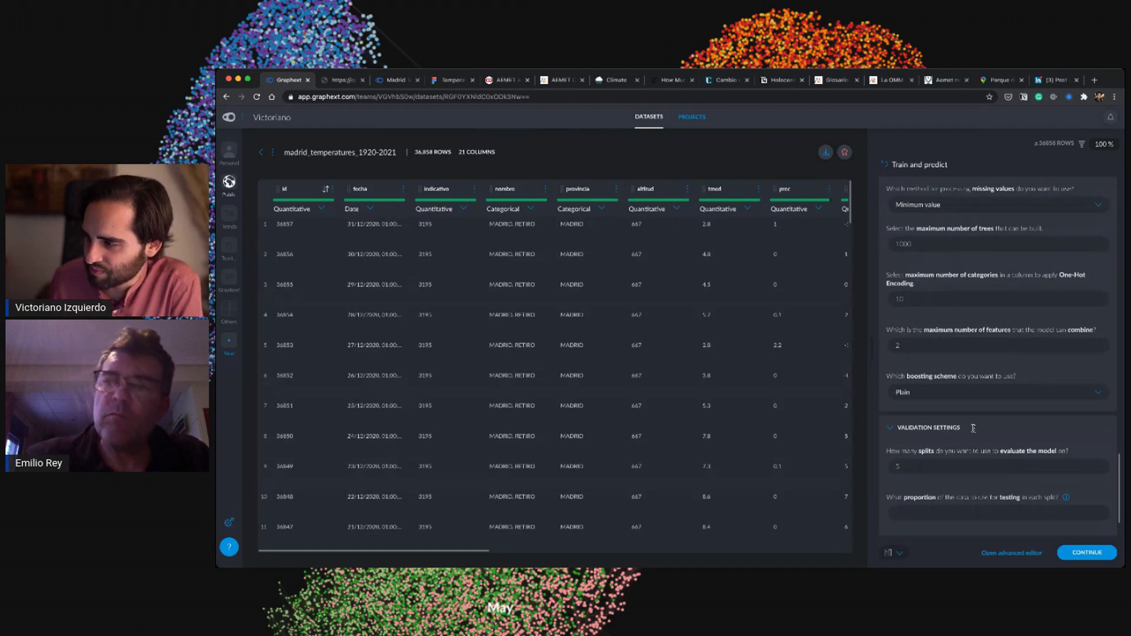
- Examine the models available for training and the seed and automatic insights options in the advanced settings
{"action": "scroll", "coordinate": [973, 428], "scroll_direction": "up", "scroll_amount": 4}
{"action": "scroll", "coordinate": [973, 324], "scroll_direction": "up", "scroll_amount": 1}
{"action": "scroll", "coordinate": [978, 341], "scroll_direction": "up", "scroll_amount": 4}
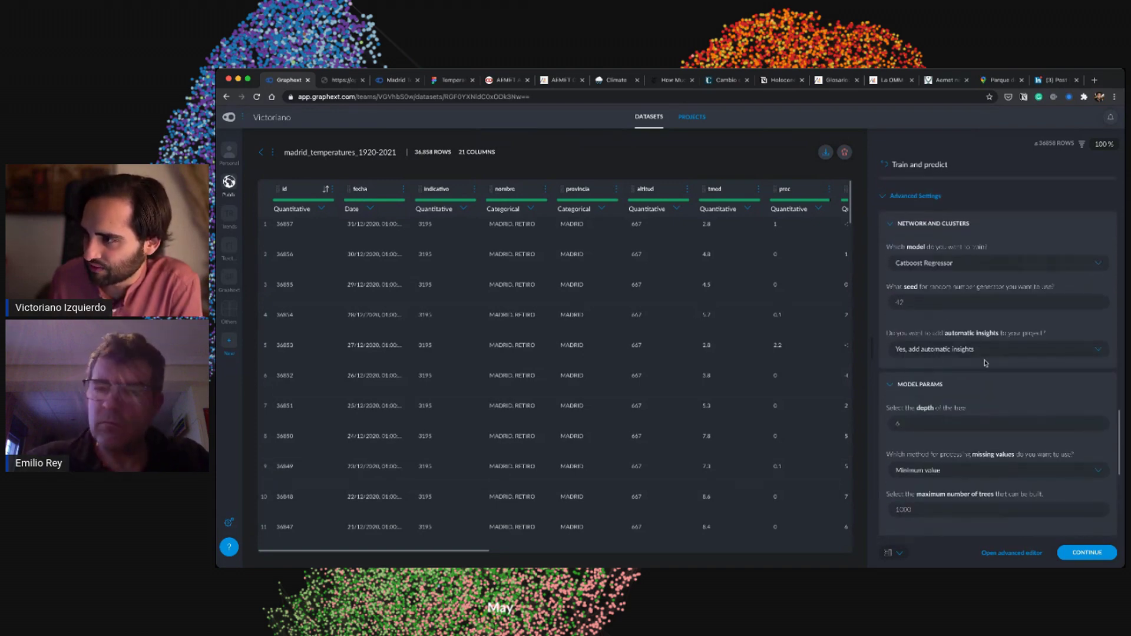
{"action": "left_click", "coordinate": [919, 263]}
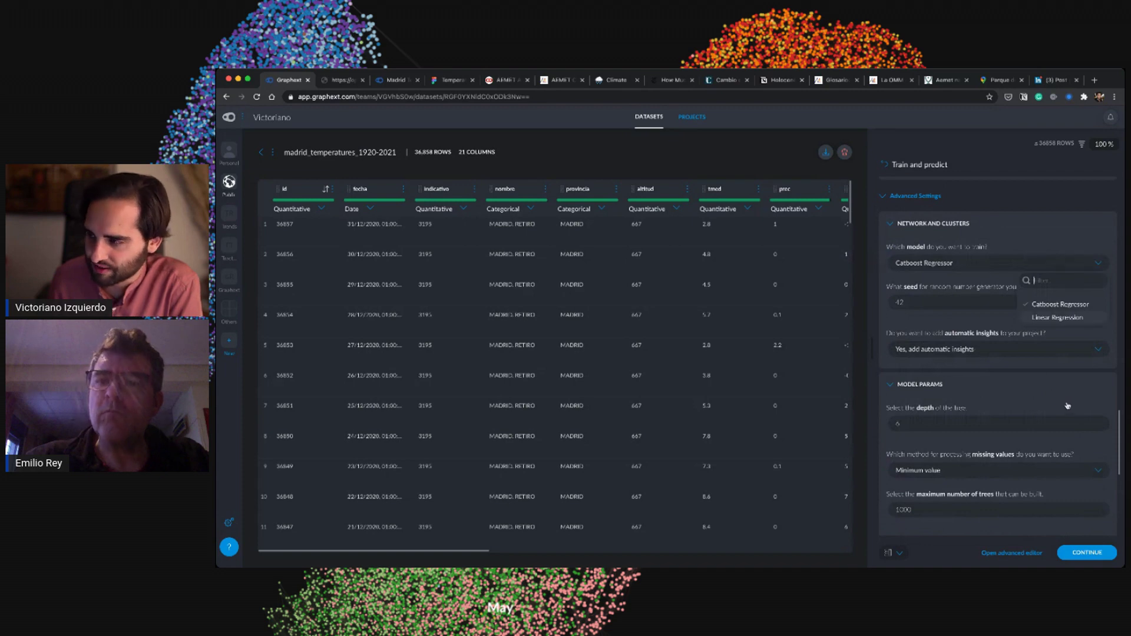
{"action": "left_click", "coordinate": [987, 404]}
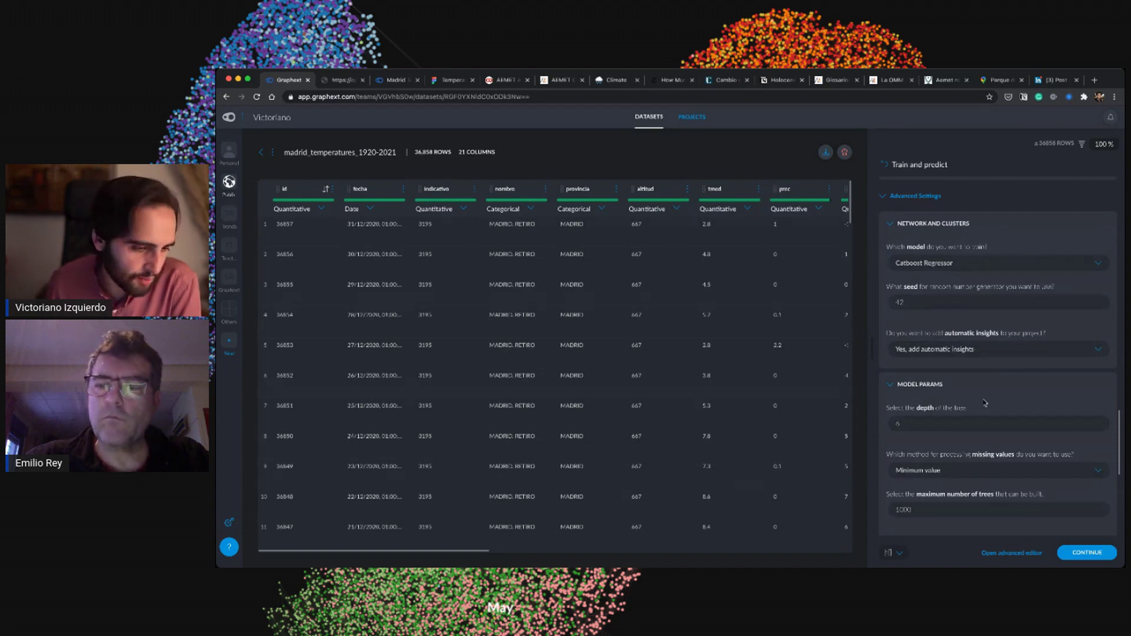
{"action": "left_click", "coordinate": [932, 223]}
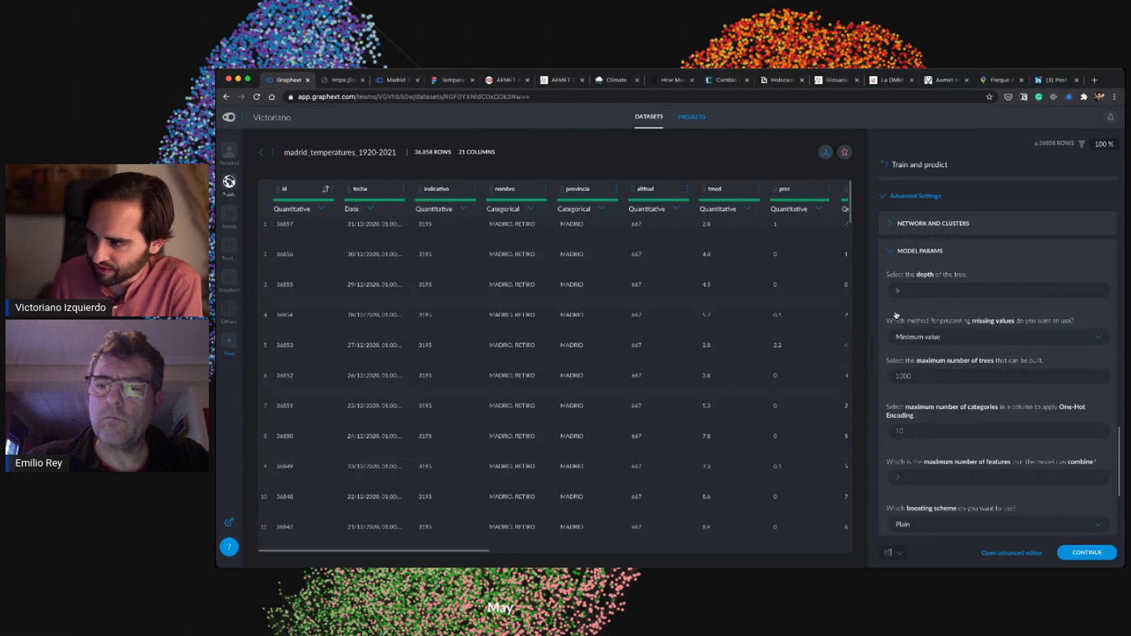
- Recheck the target, factors and network settings, and execute the Train and predict project named madrid temperatures 1920-2021
{"action": "scroll", "coordinate": [894, 337], "scroll_direction": "up", "scroll_amount": 2}
{"action": "left_click", "coordinate": [895, 339]}
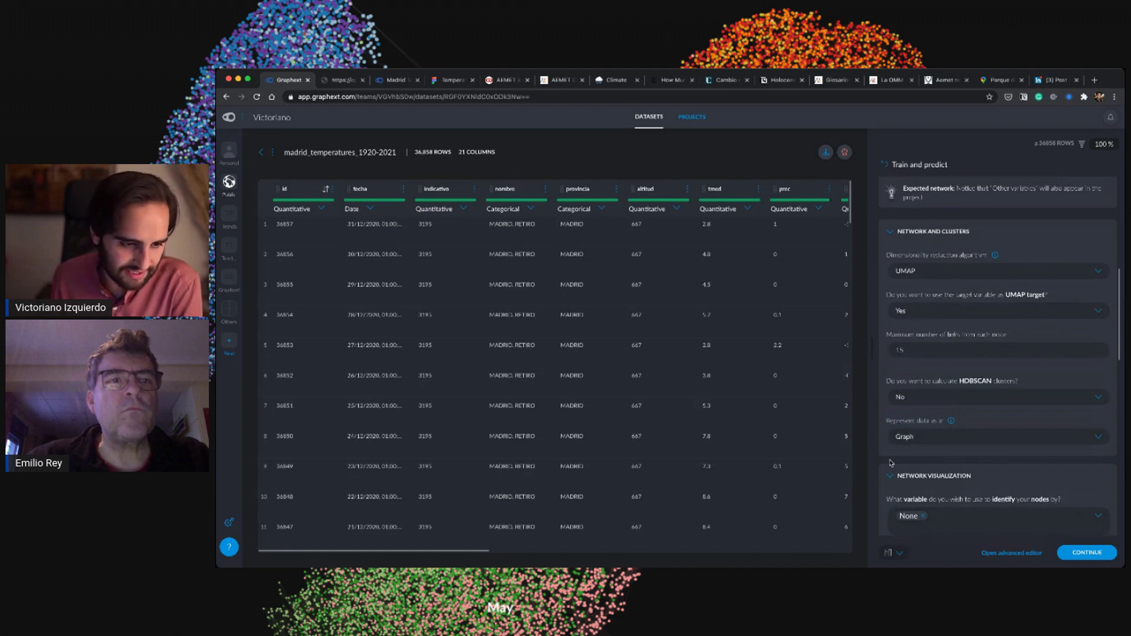
{"action": "scroll", "coordinate": [998, 522], "scroll_direction": "up", "scroll_amount": 3}
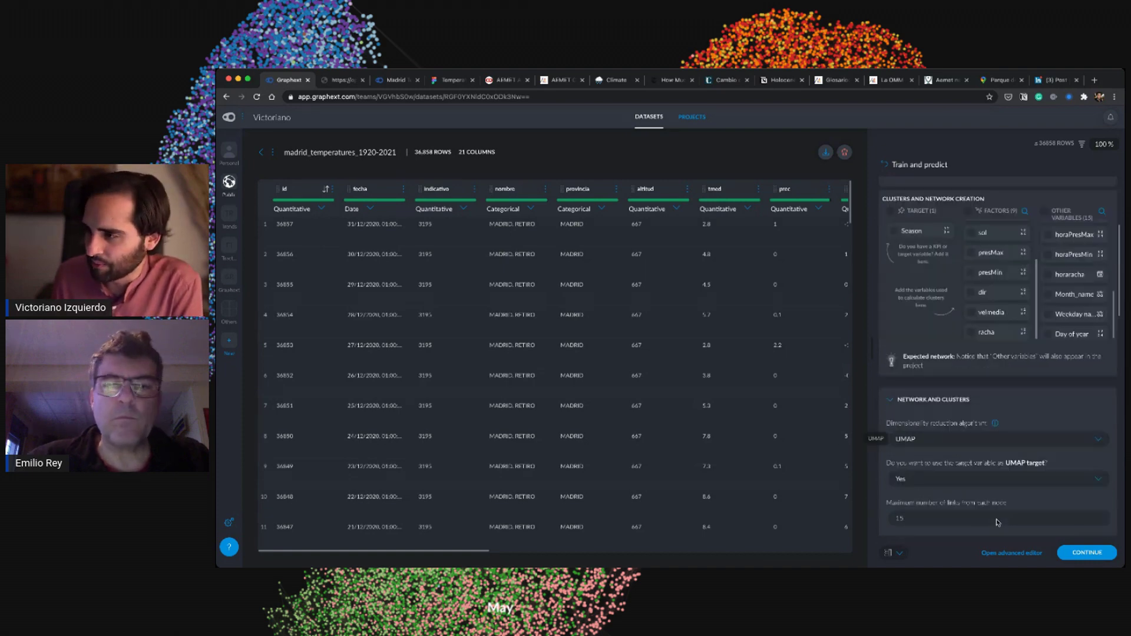
{"action": "scroll", "coordinate": [1025, 530], "scroll_direction": "down", "scroll_amount": 6}
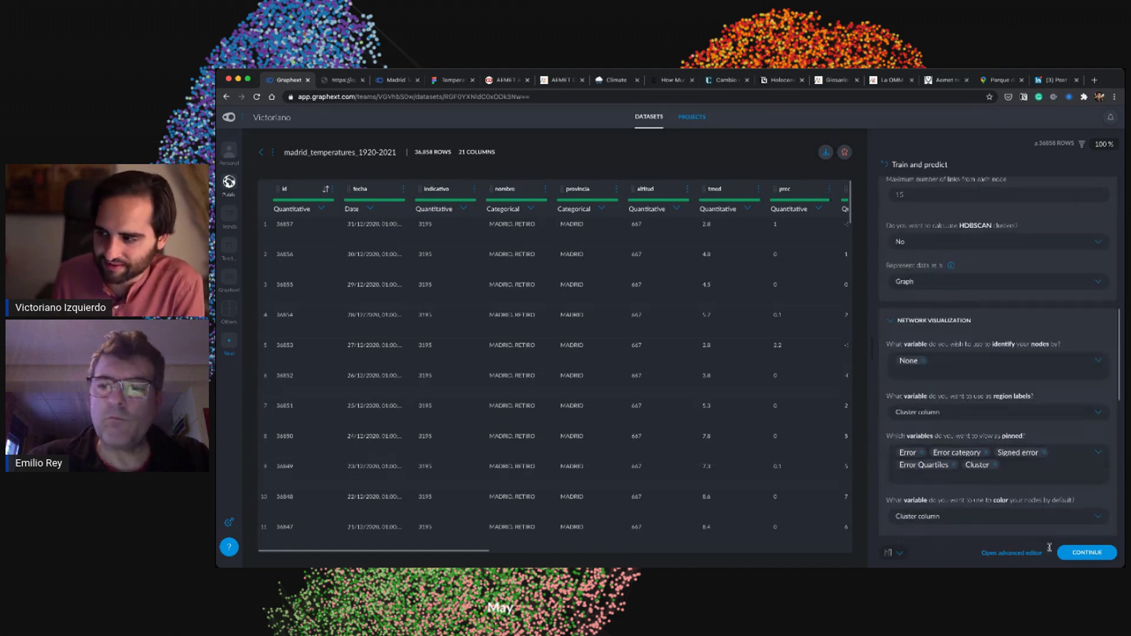
{"action": "scroll", "coordinate": [1049, 547], "scroll_direction": "up", "scroll_amount": 5}
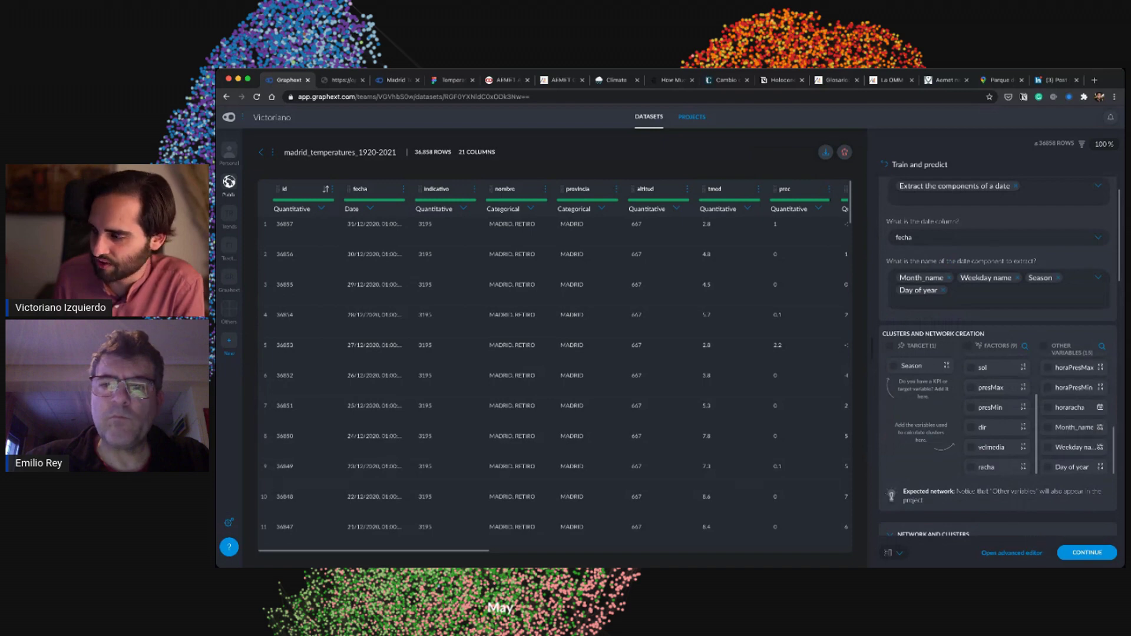
{"action": "left_click", "coordinate": [1087, 553]}
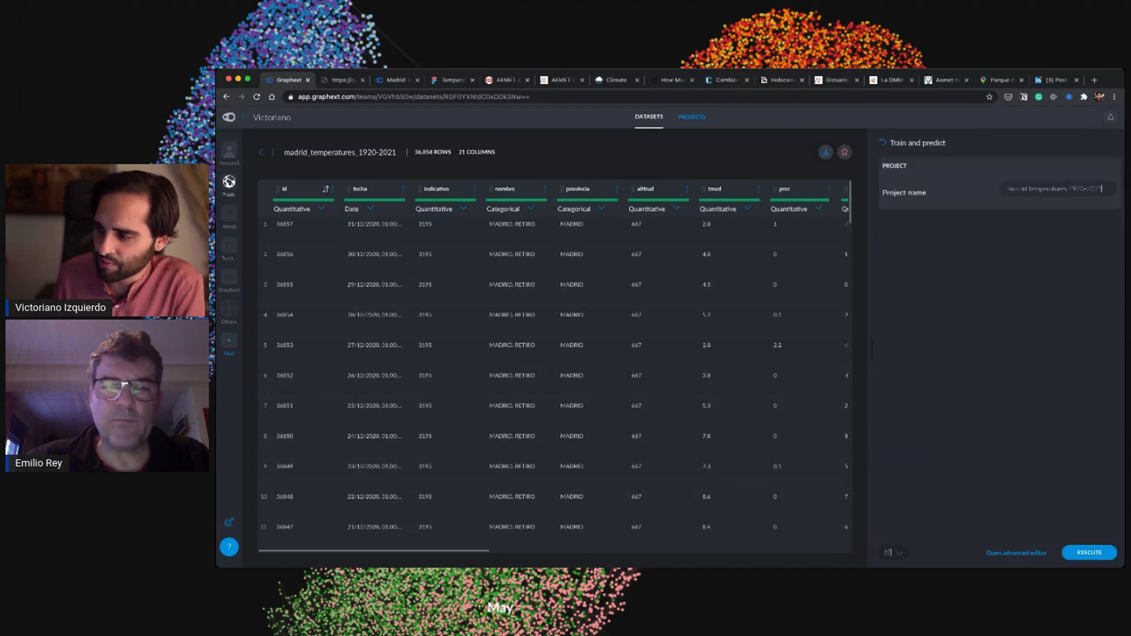
{"action": "left_click", "coordinate": [1089, 552]}
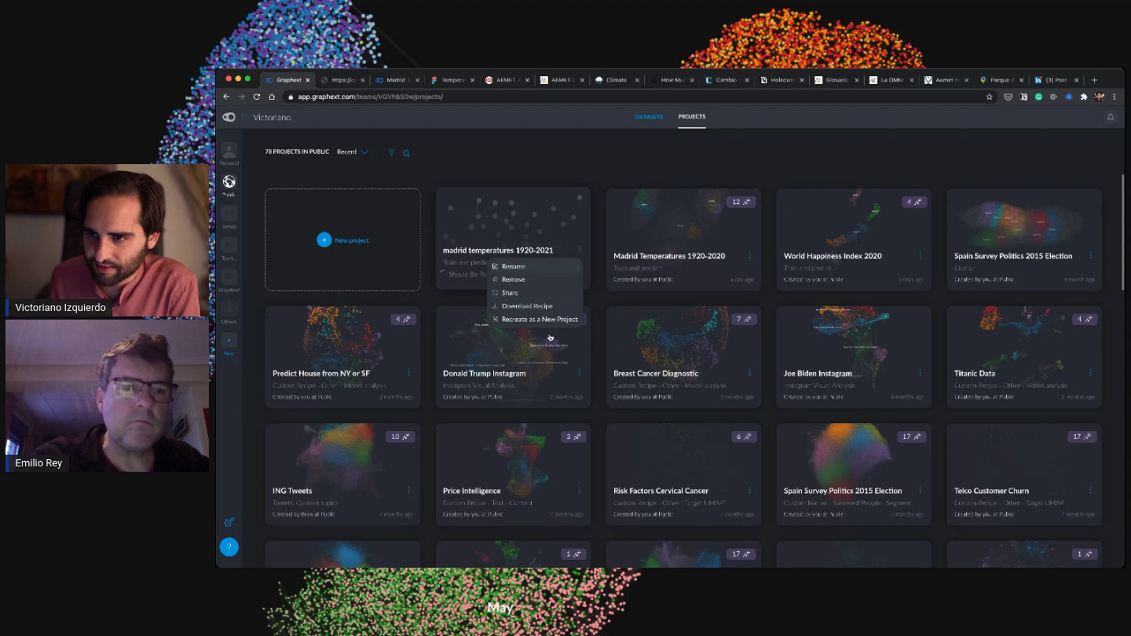
- Check the madrid_temperatures_1920-2021 processing steps, and examine the minimum and maximum temperature distributions in the Madrid Temperatures 1920-2020 project graph
{"action": "left_click", "coordinate": [524, 304]}
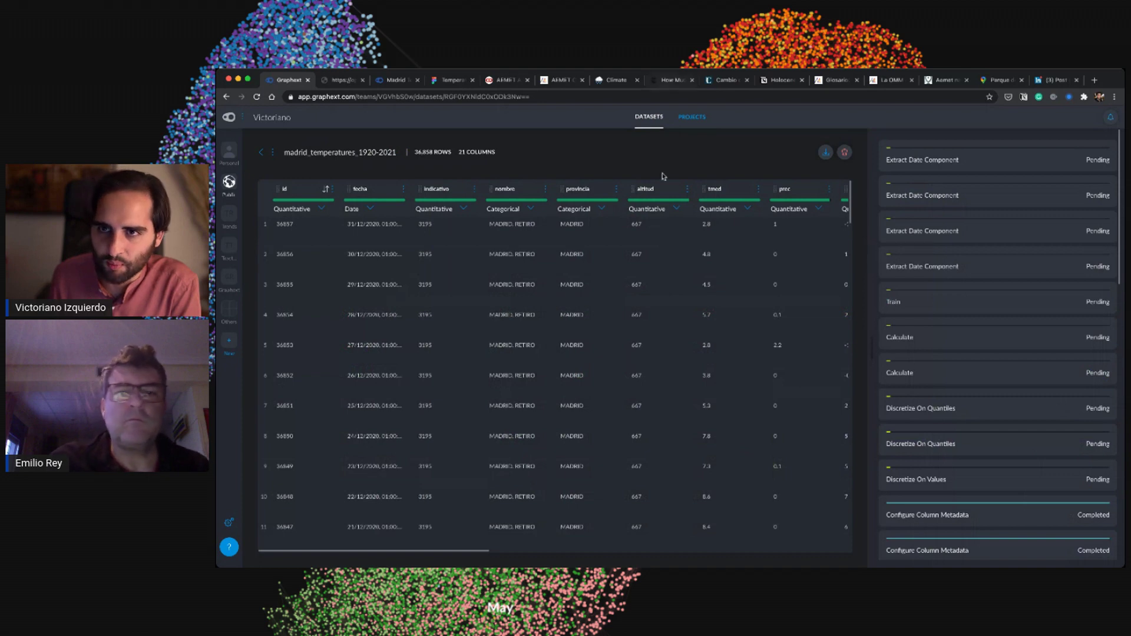
{"action": "key", "text": "ctrl+Tab"}
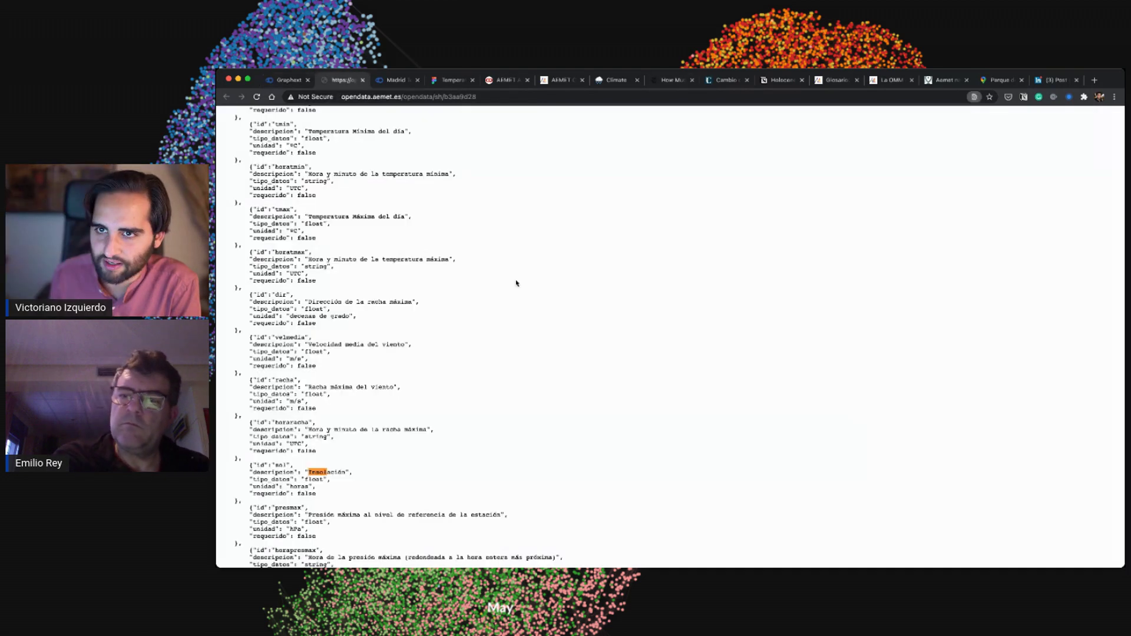
{"action": "key", "text": "ctrl+Tab"}
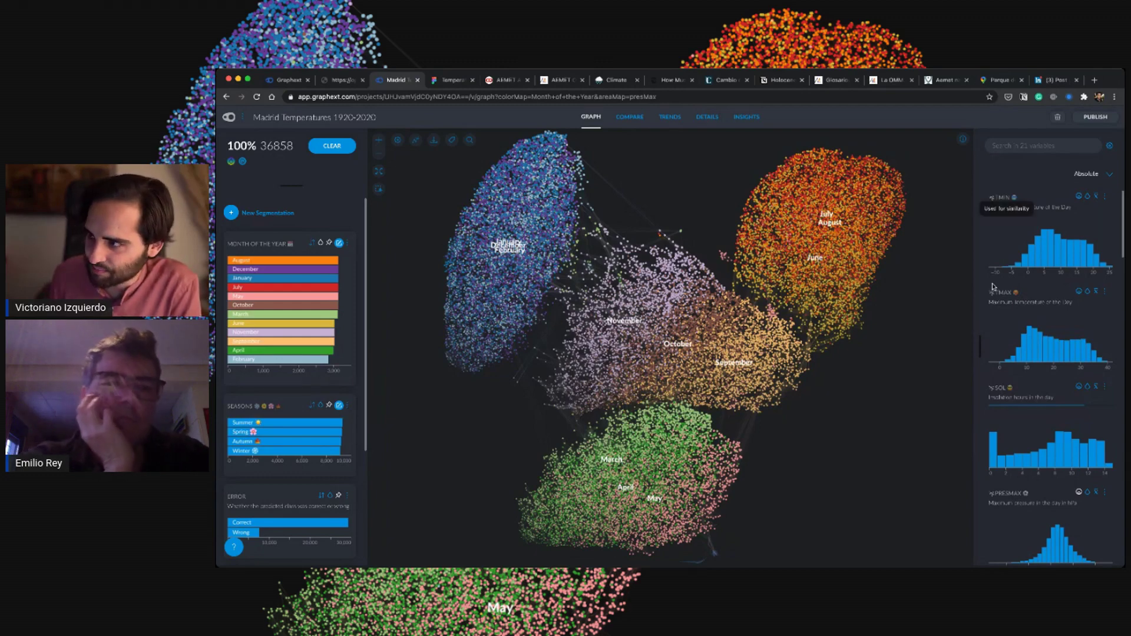
{"action": "scroll", "coordinate": [1027, 311], "scroll_direction": "up", "scroll_amount": 5}
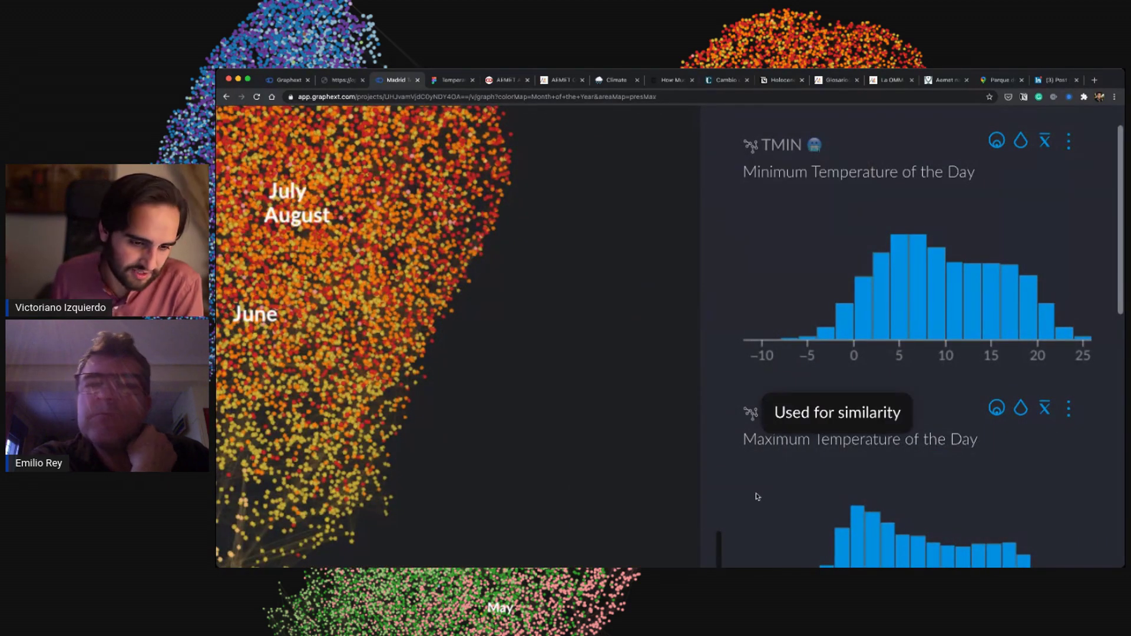
{"action": "key", "text": "ctrl+0"}
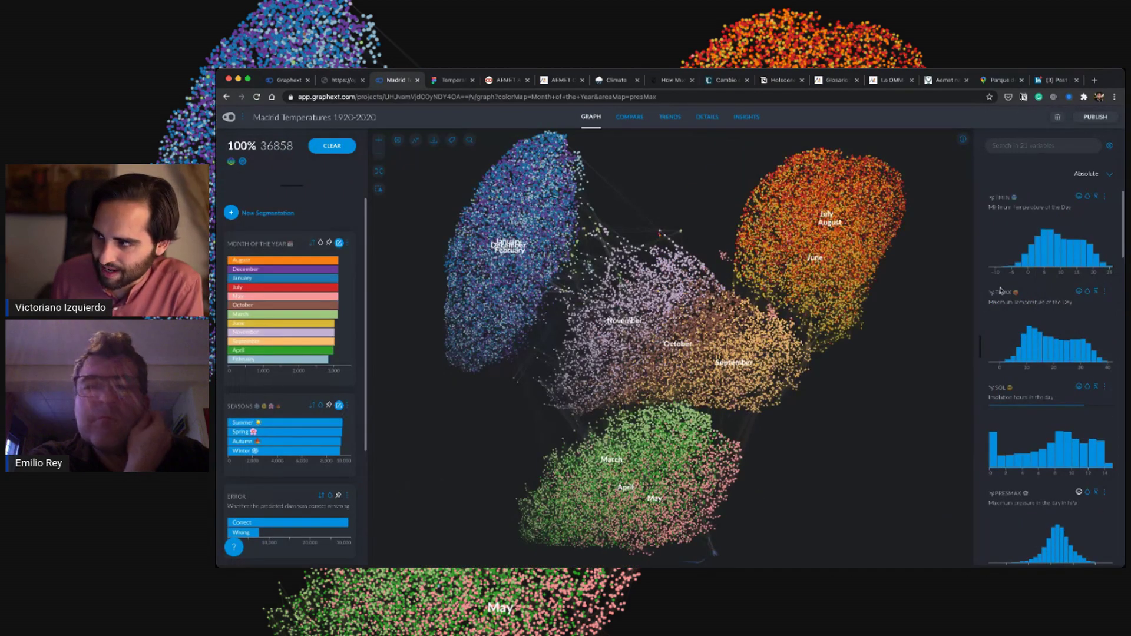
- Add the description "The seasons of the years" to the Seasons variable in the project settings and save it
{"action": "left_click", "coordinate": [1106, 289]}
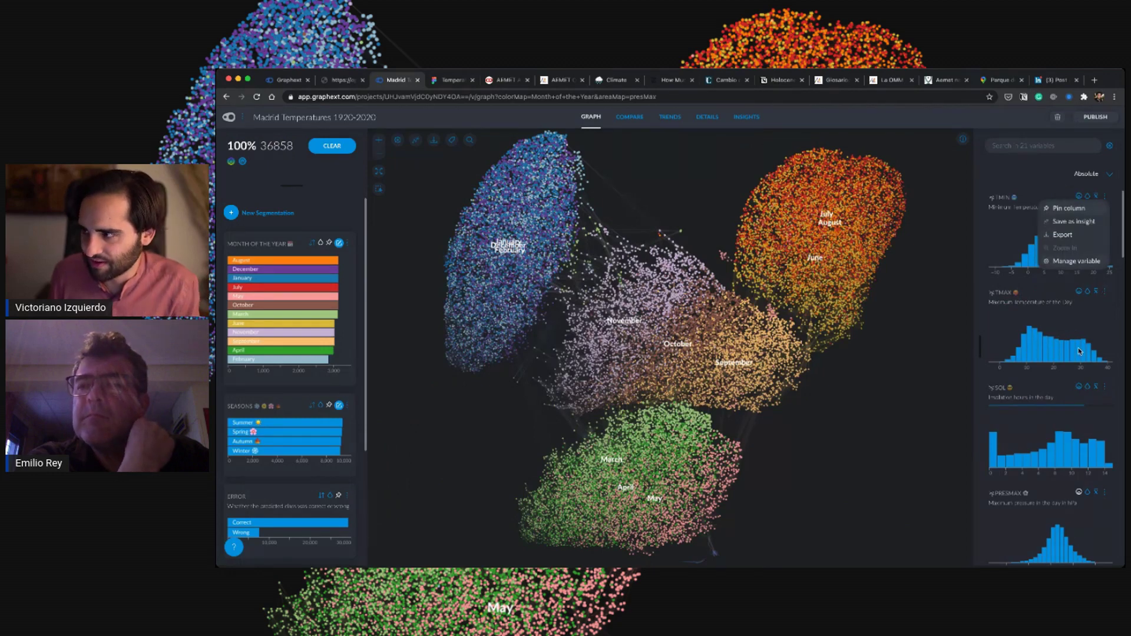
{"action": "left_click", "coordinate": [1076, 261]}
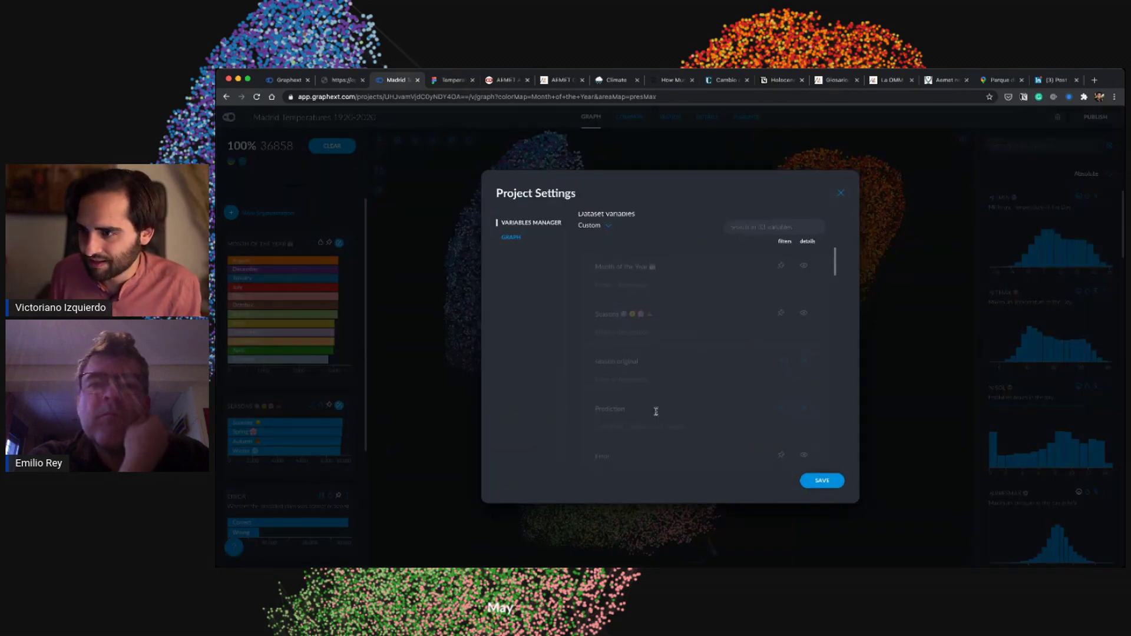
{"action": "key", "text": "Tab"}
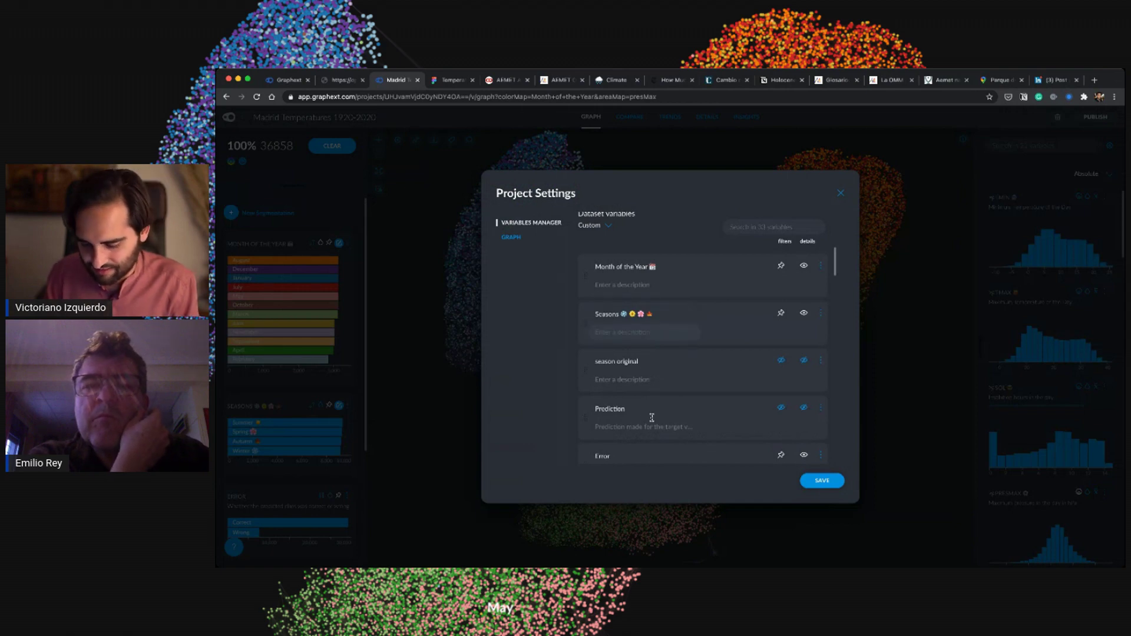
{"action": "type", "text": "The SE"}
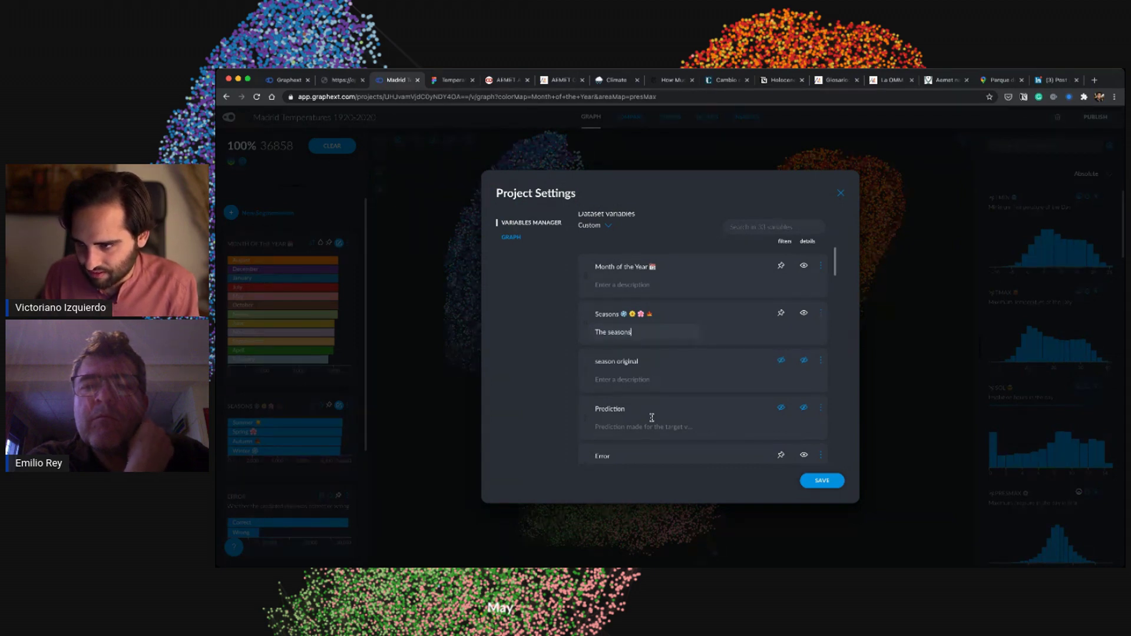
{"action": "type", "text": "asons of the years"}
{"action": "left_click", "coordinate": [677, 429]}
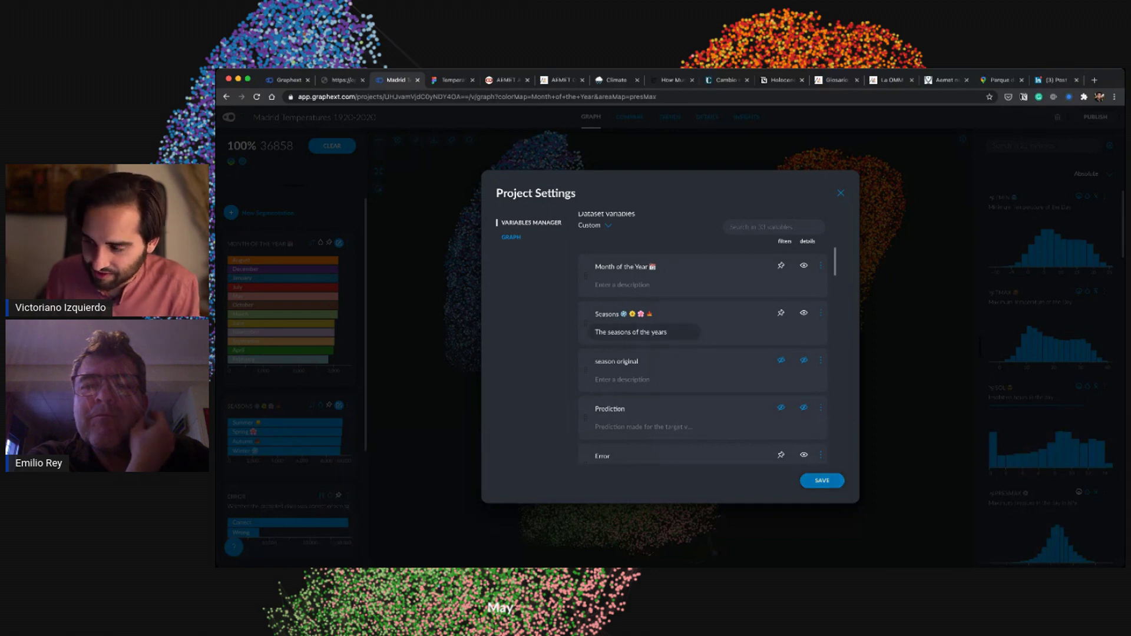
{"action": "left_click", "coordinate": [289, 421]}
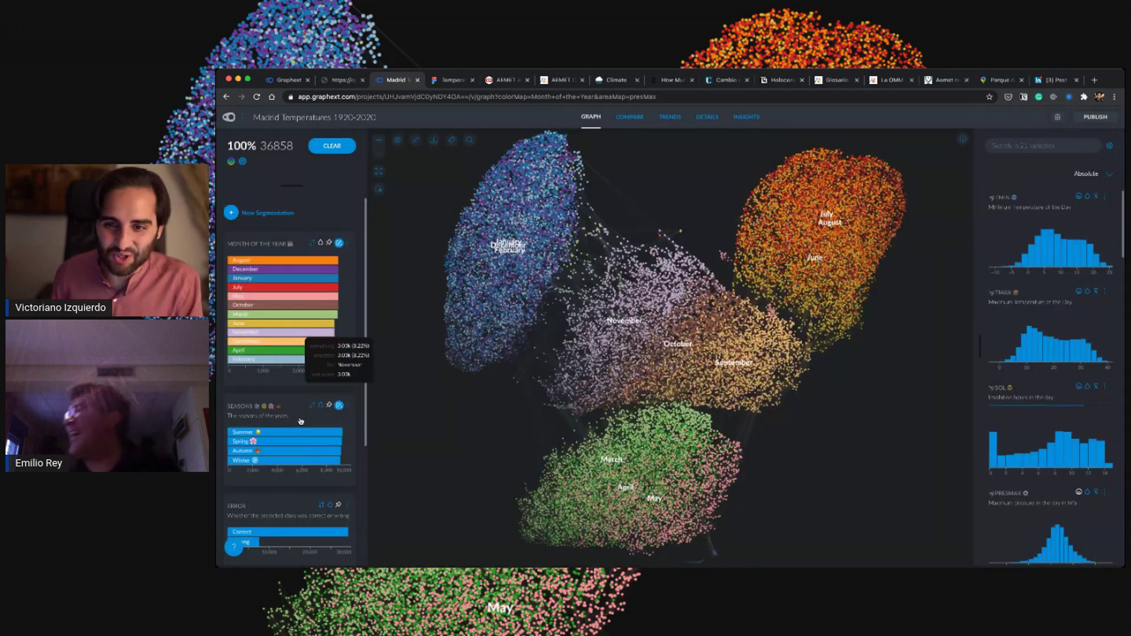